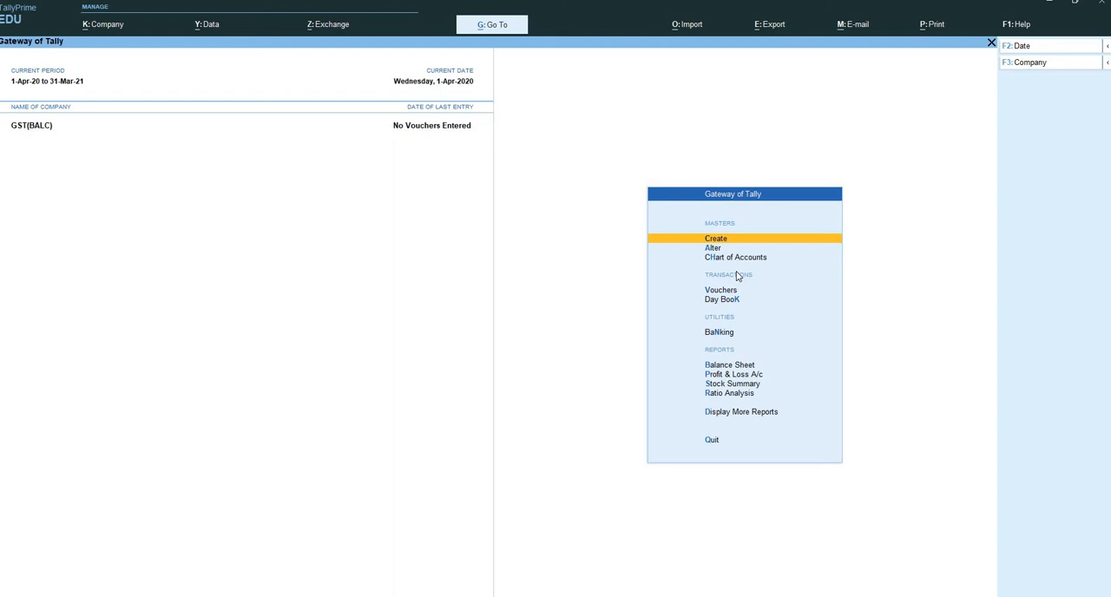
# Start a new ledger named CGST and place it under the Duties & Taxes group.
pyautogui.press('Return')
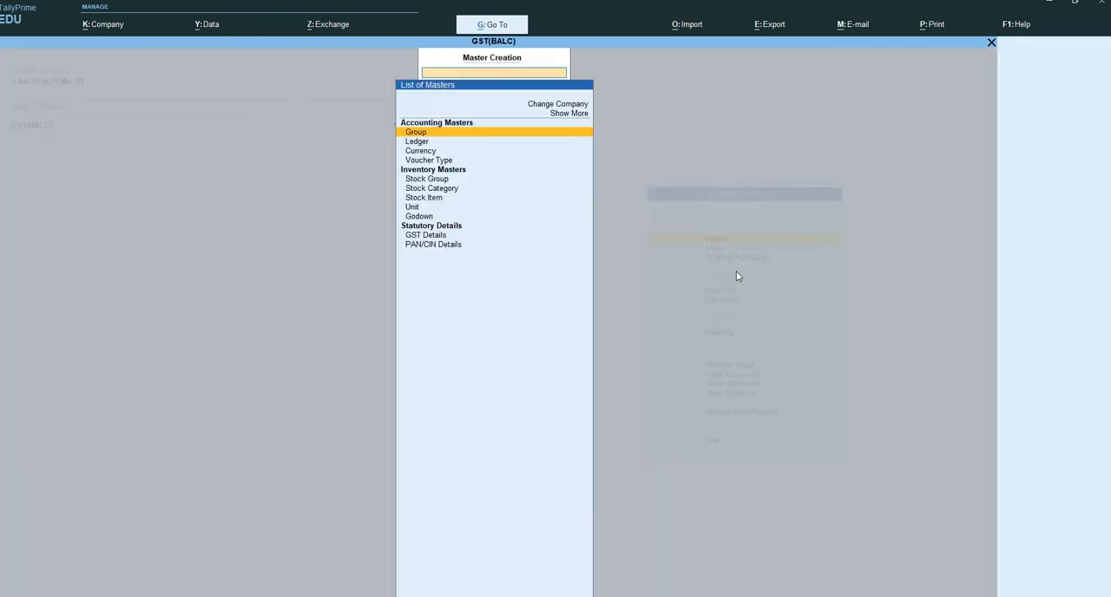
pyautogui.press('Down')
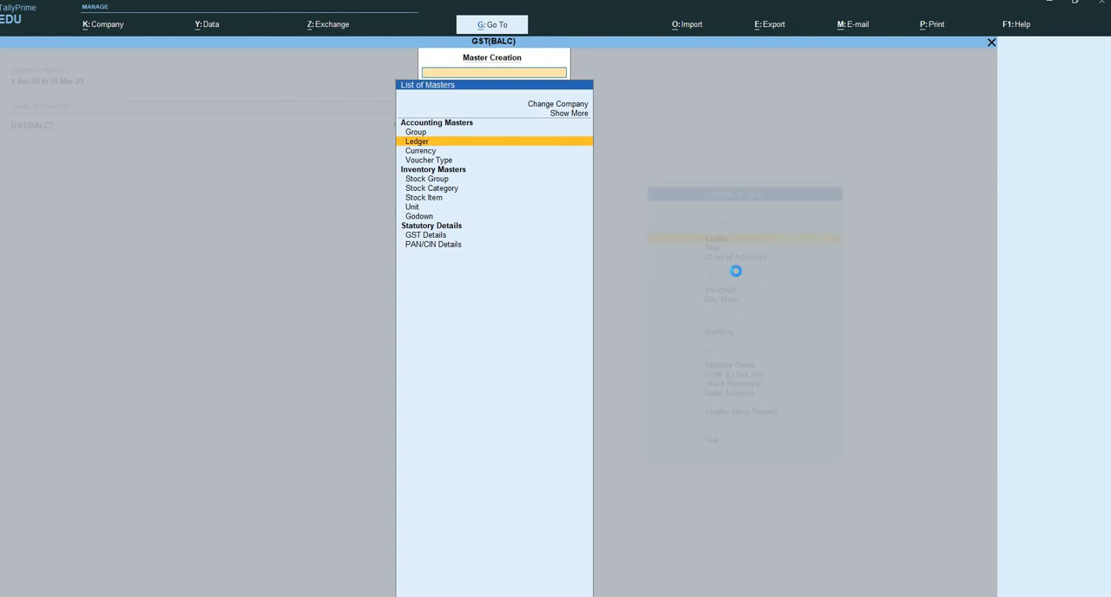
pyautogui.press('Return')
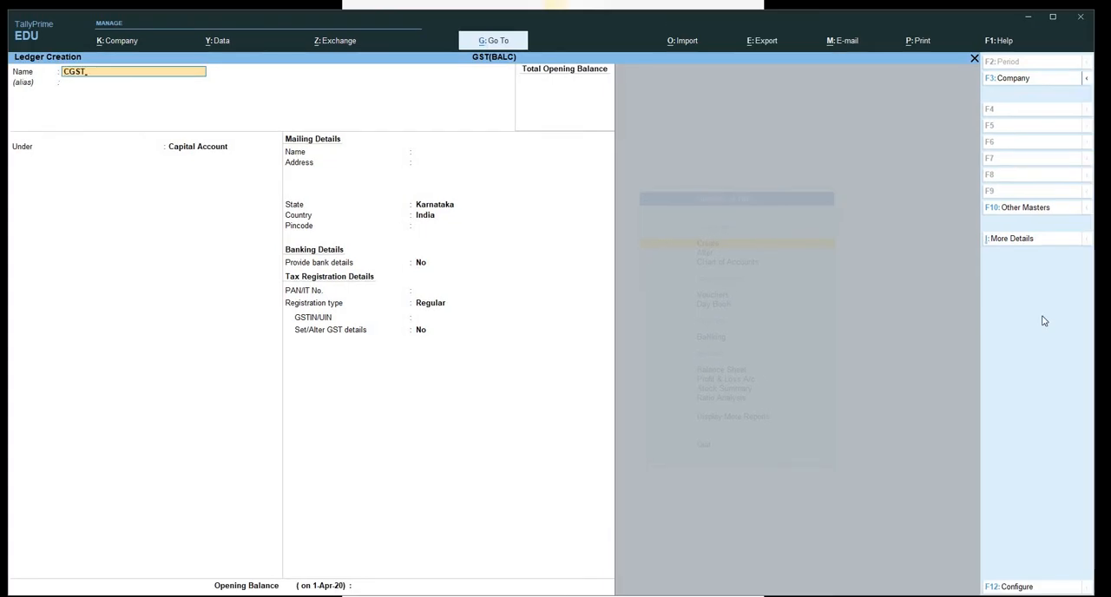
pyautogui.press('Return')
pyautogui.press('Return')
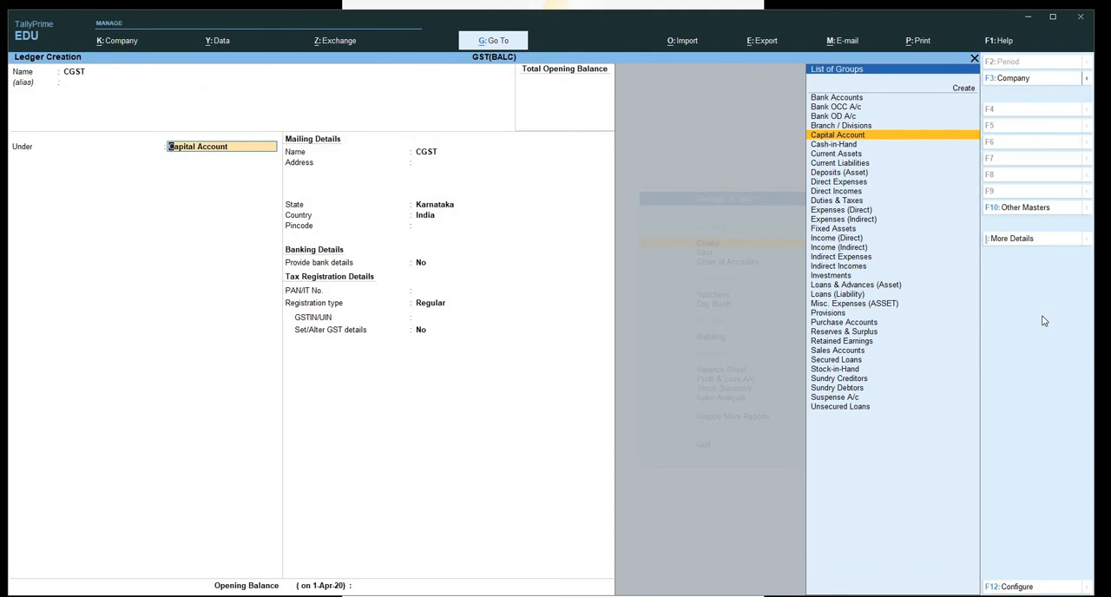
pyautogui.write('du')
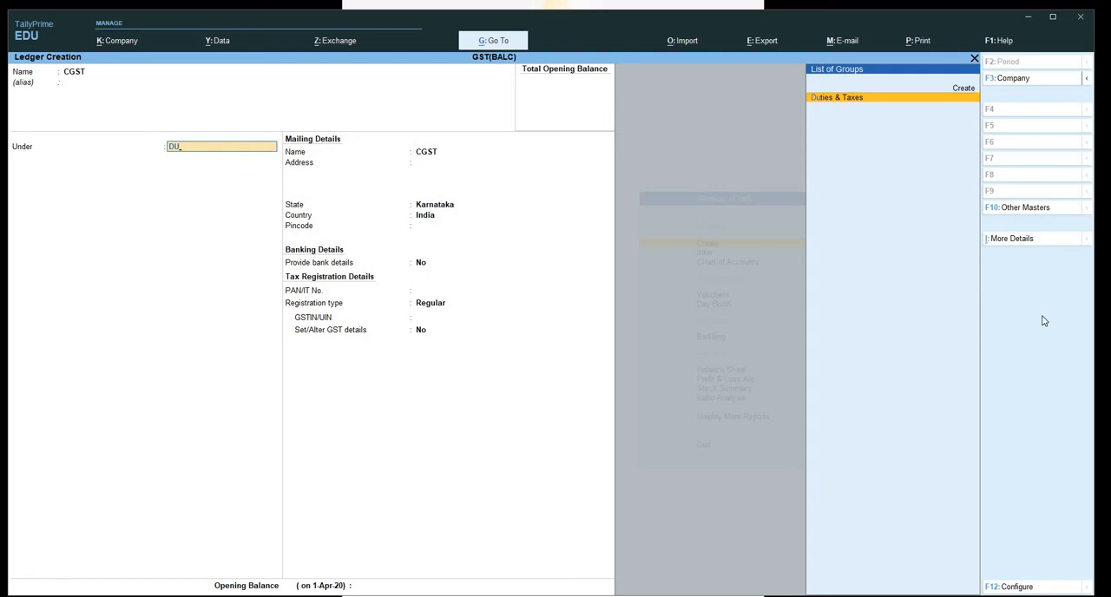
pyautogui.press('Return')
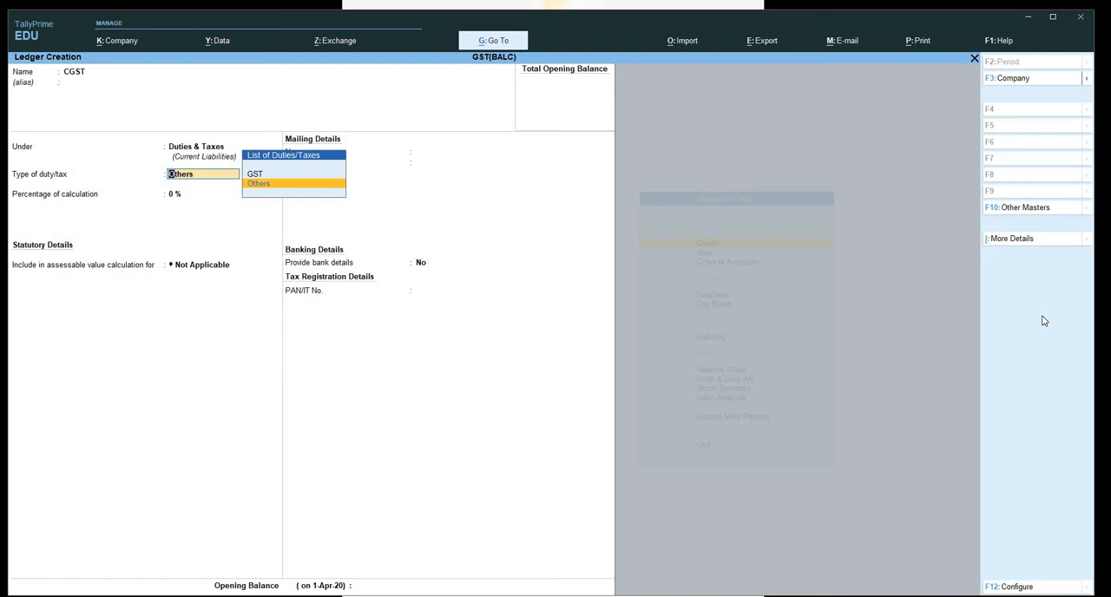
# Set the CGST ledger's type of duty/tax to GST and its tax type to Central Tax.
pyautogui.write('o')
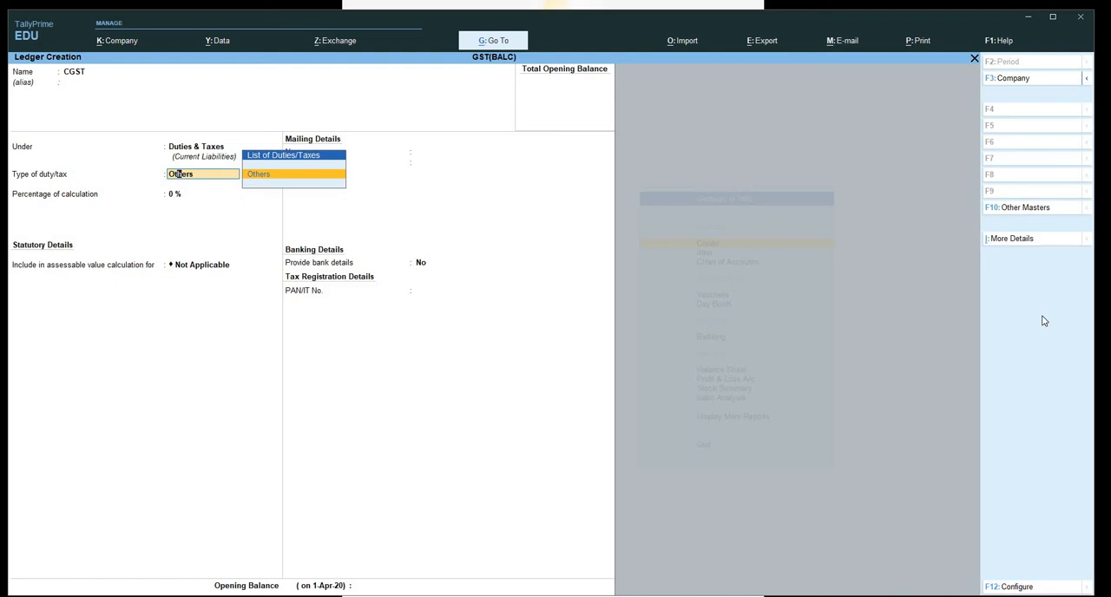
pyautogui.write('ther')
pyautogui.press('BackSpace')
pyautogui.press('BackSpace')
pyautogui.press('BackSpace')
pyautogui.press('BackSpace')
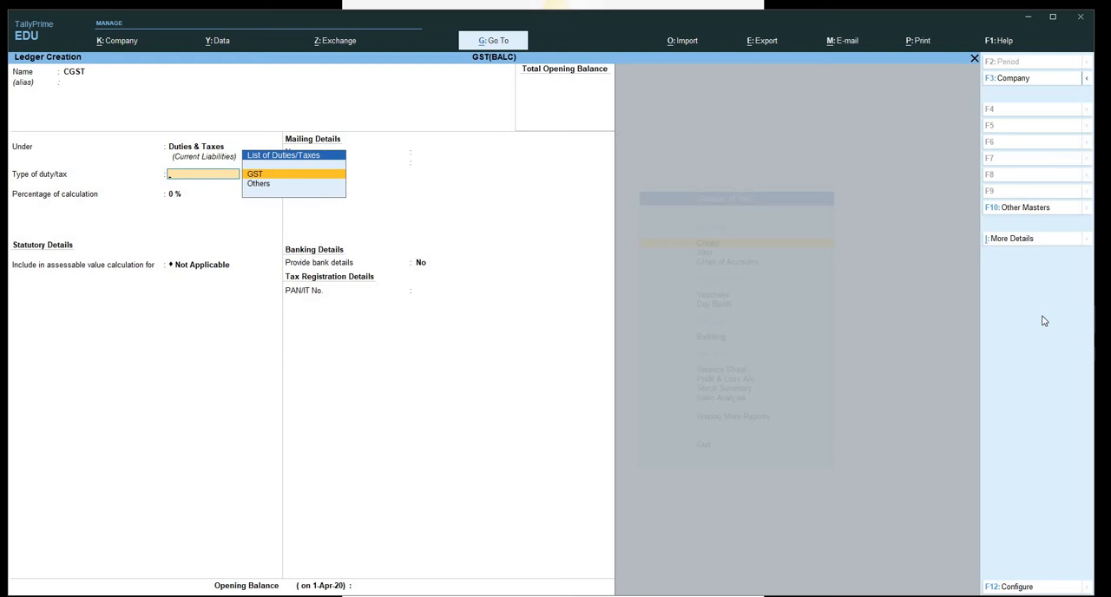
pyautogui.press('Return')
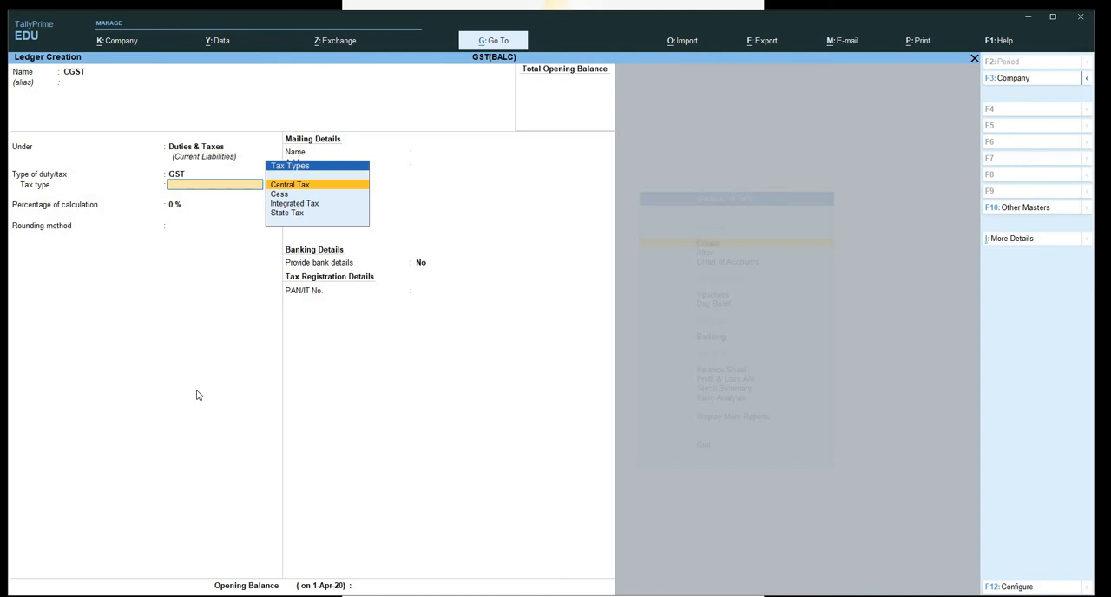
pyautogui.press('Return')
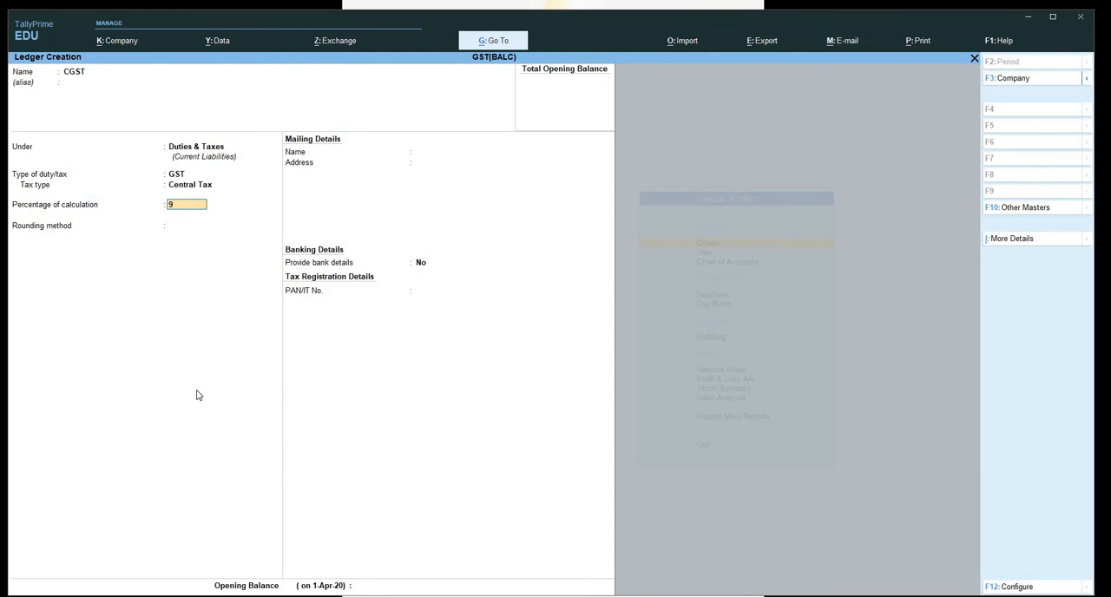
# Set the CGST ledger's percentage of calculation to 9% with rounding Not Applicable, and save the ledger.
pyautogui.press('Return')
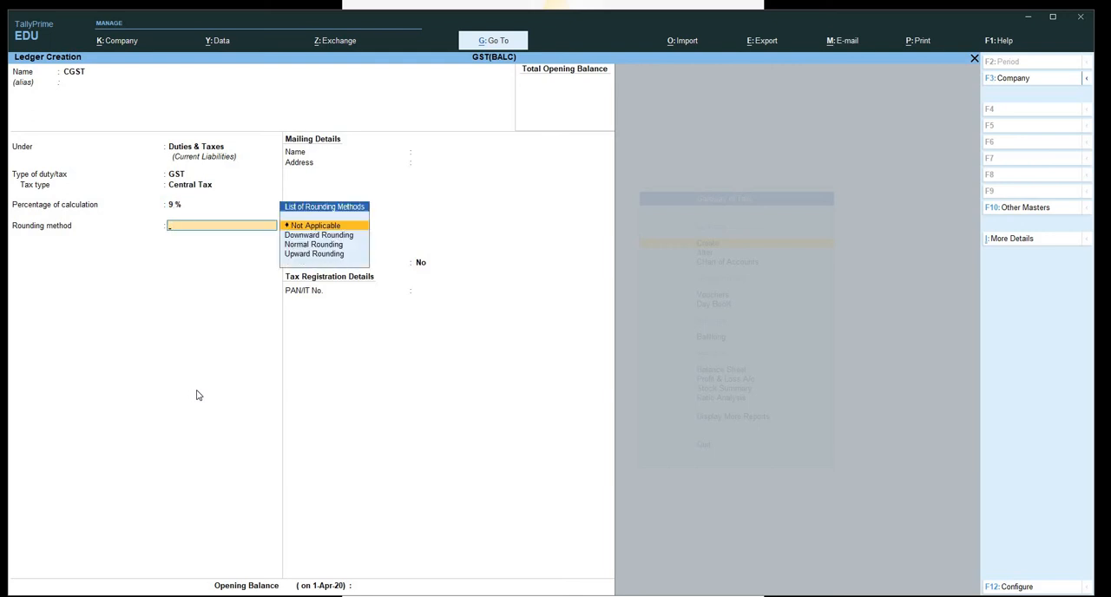
pyautogui.press('Return')
pyautogui.press('Return')
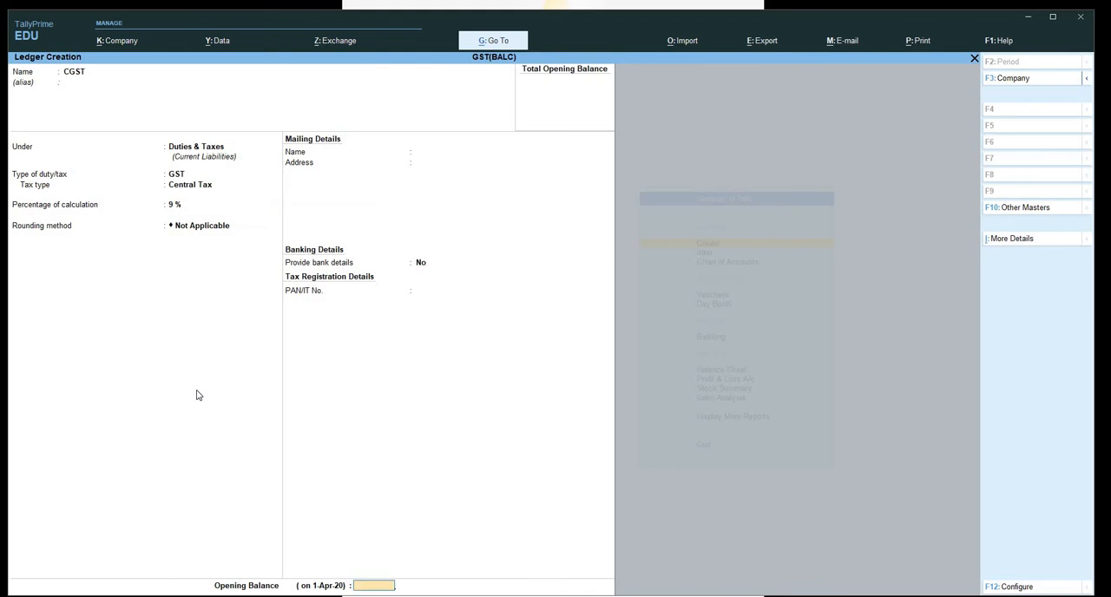
pyautogui.press('Return')
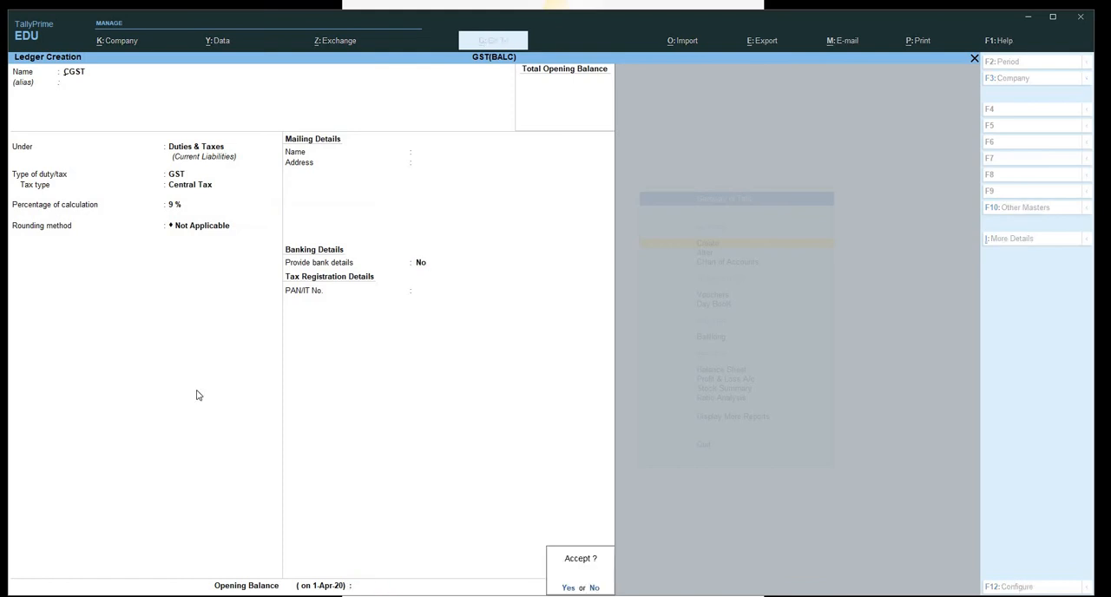
pyautogui.press('Return')
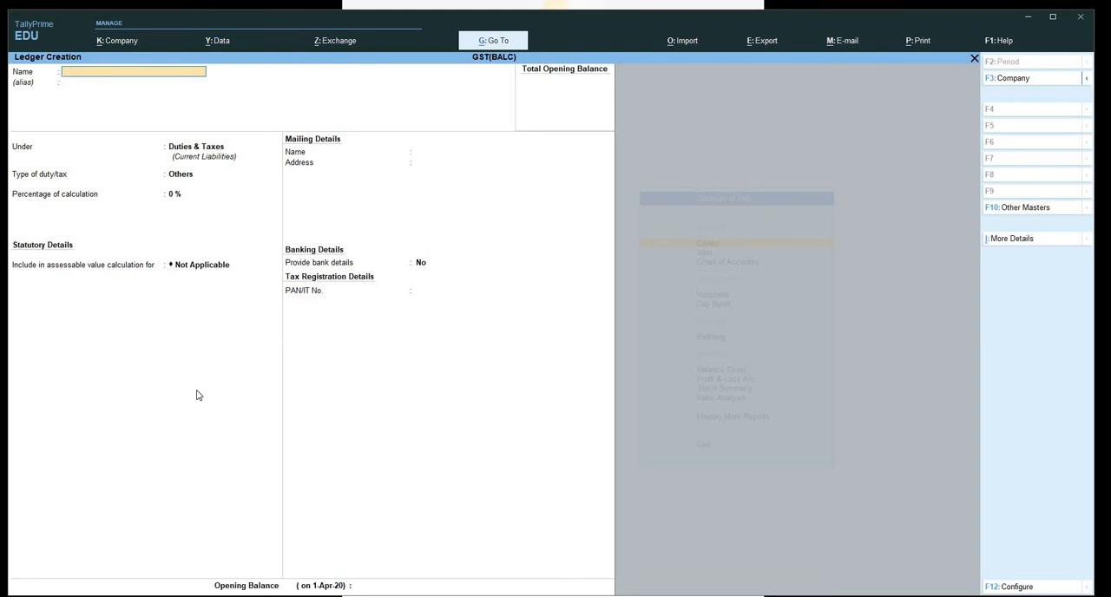
# Enter a new ledger named SGST under Duties & Taxes, with GST as the type of duty/tax.
pyautogui.write('SGT')
pyautogui.press('Return')
pyautogui.press('Return')
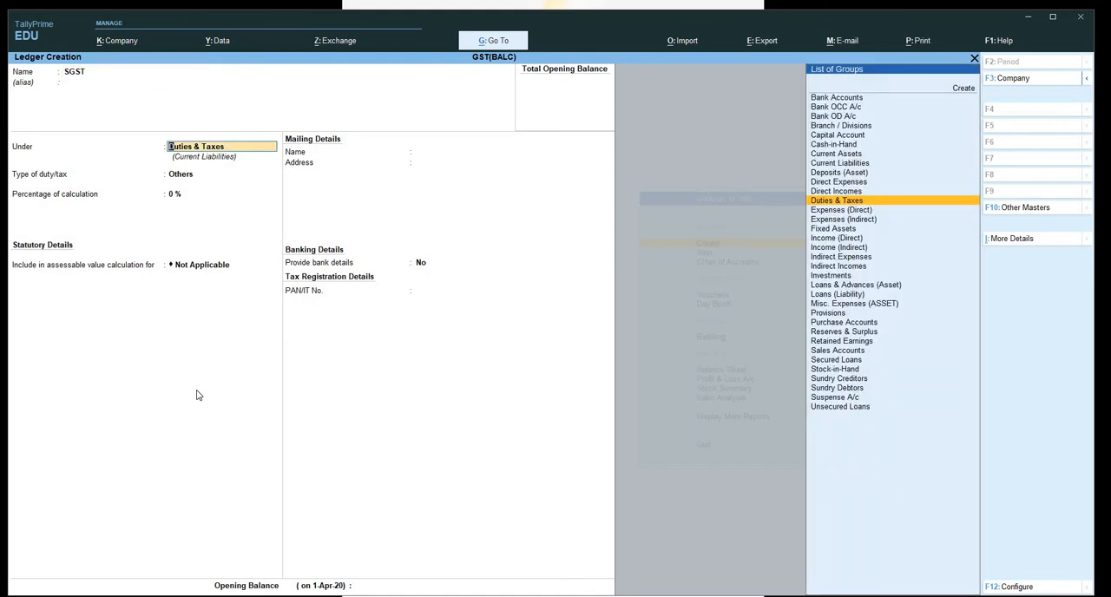
pyautogui.press('Return')
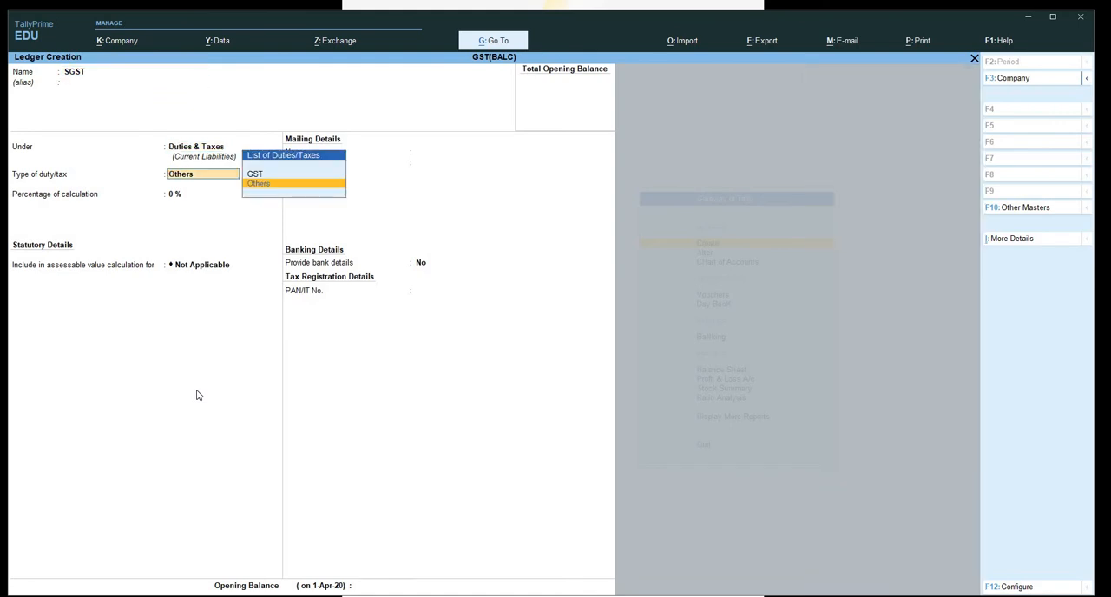
pyautogui.press('Up')
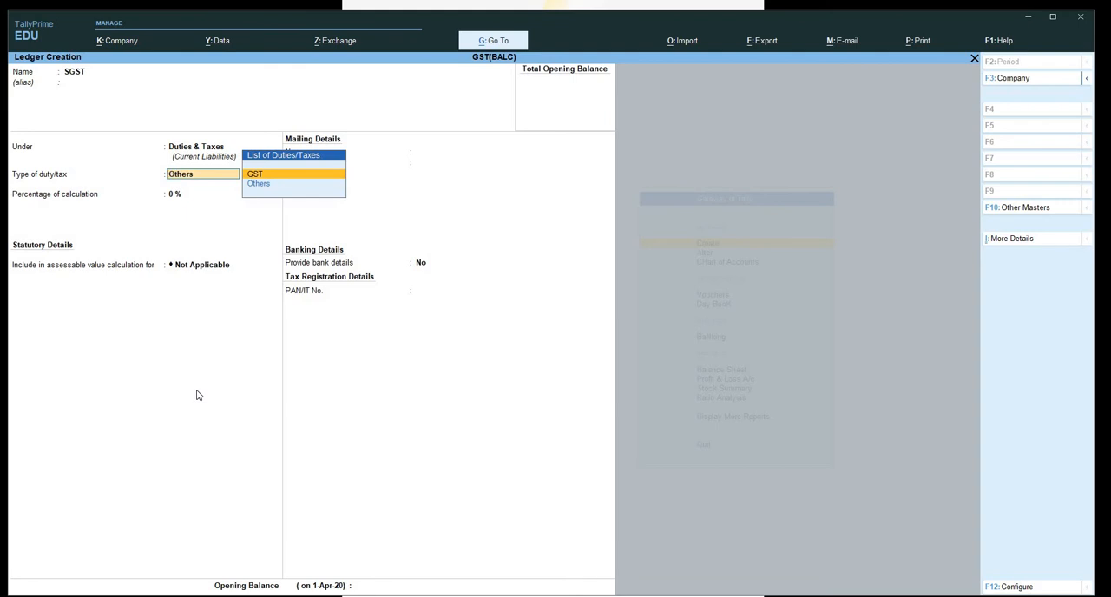
pyautogui.press('Return')
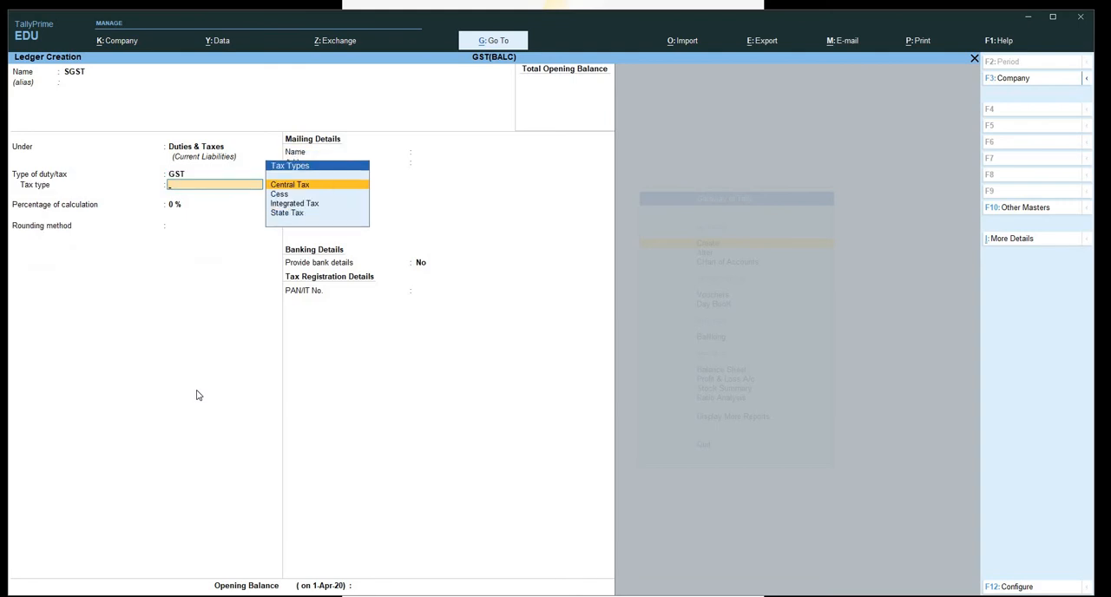
# Give the SGST ledger the State Tax type, 9% calculation and Not Applicable rounding, and save it.
pyautogui.press('Down')
pyautogui.press('Down')
pyautogui.press('Down')
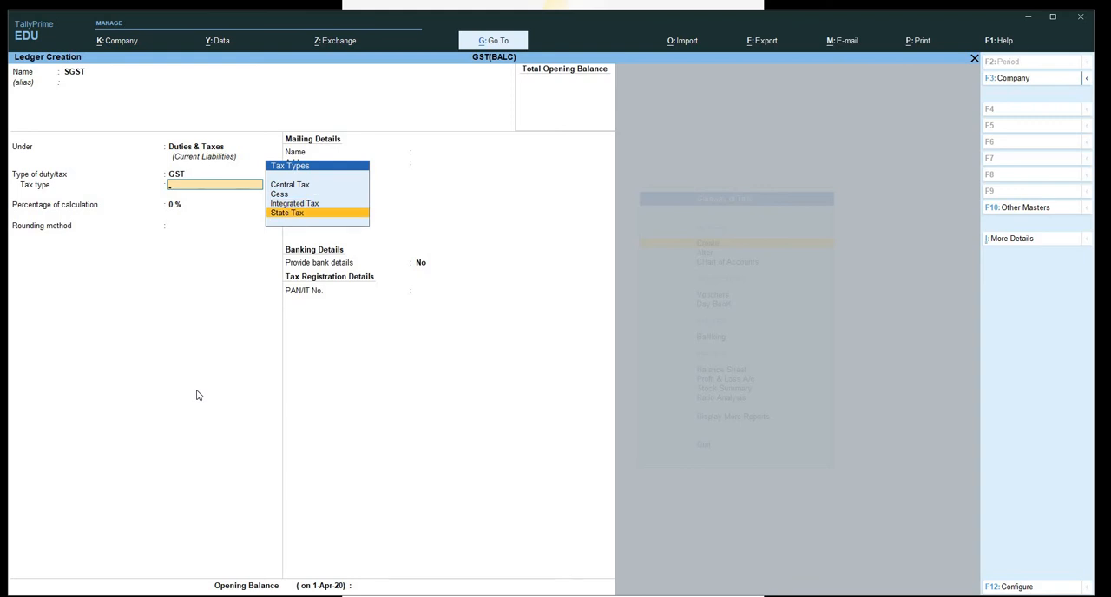
pyautogui.press('Return')
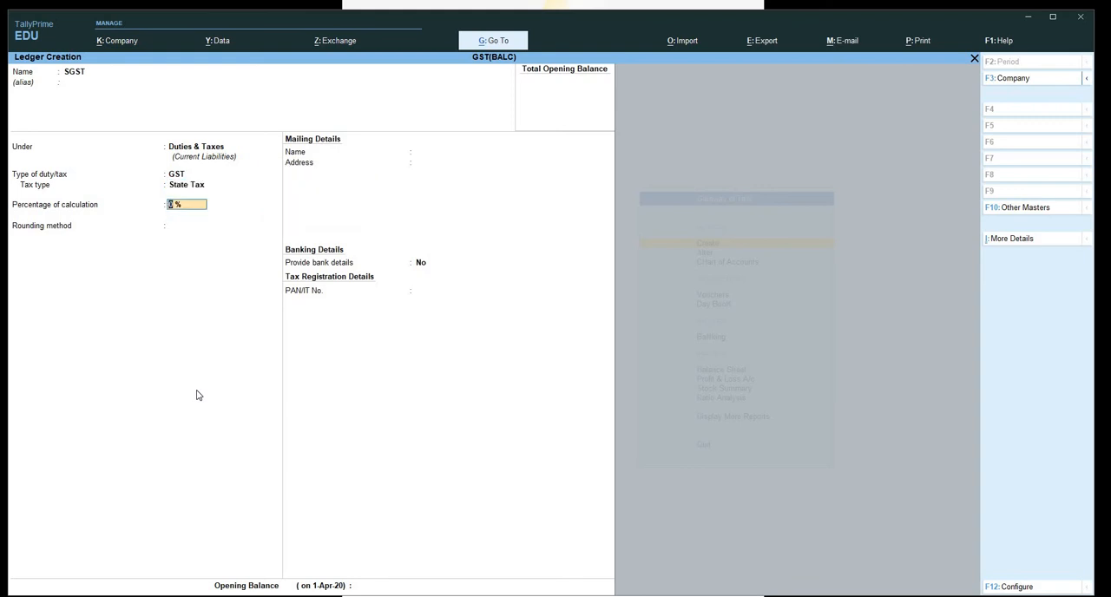
pyautogui.write('9')
pyautogui.press('Return')
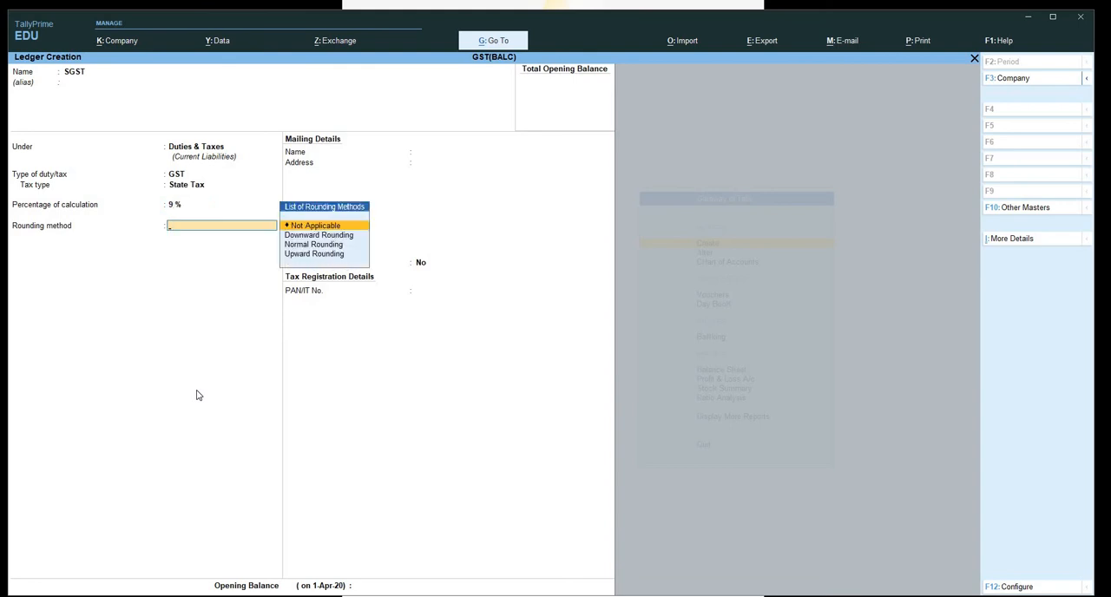
pyautogui.press('Return')
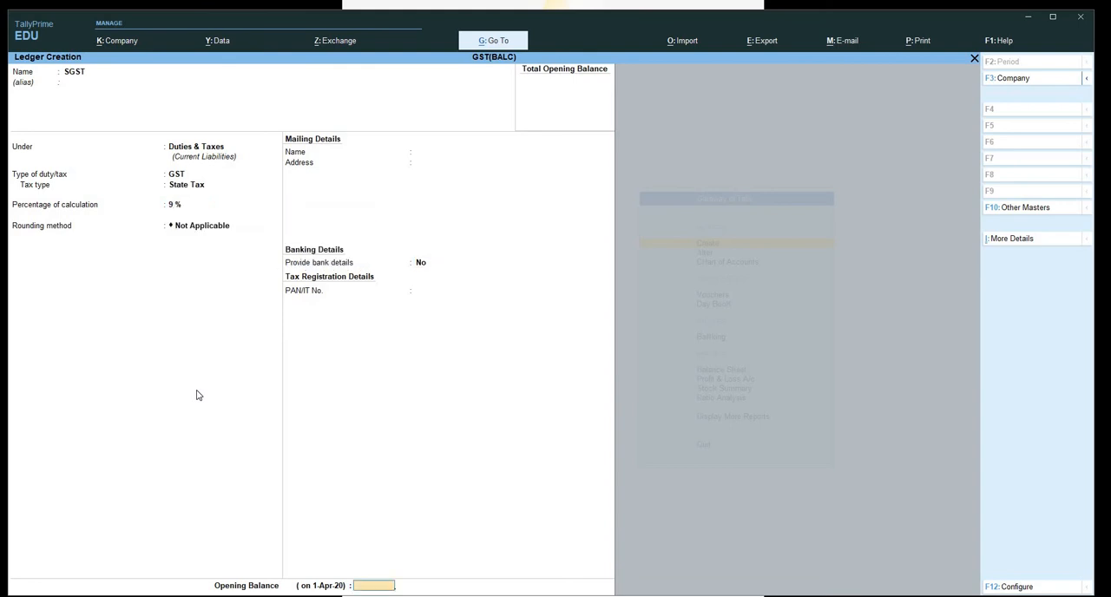
pyautogui.press('Return')
pyautogui.press('Return')
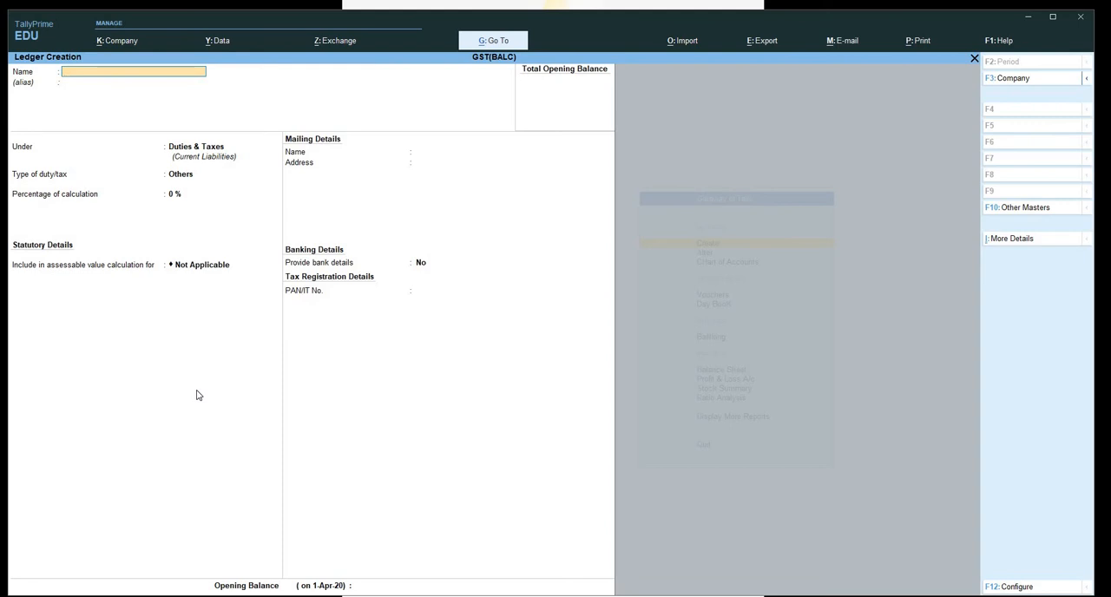
# Enter a new ledger named IGST under Duties & Taxes, with GST as the type of duty/tax.
pyautogui.write('IGST')
pyautogui.press('Return')
pyautogui.press('Return')
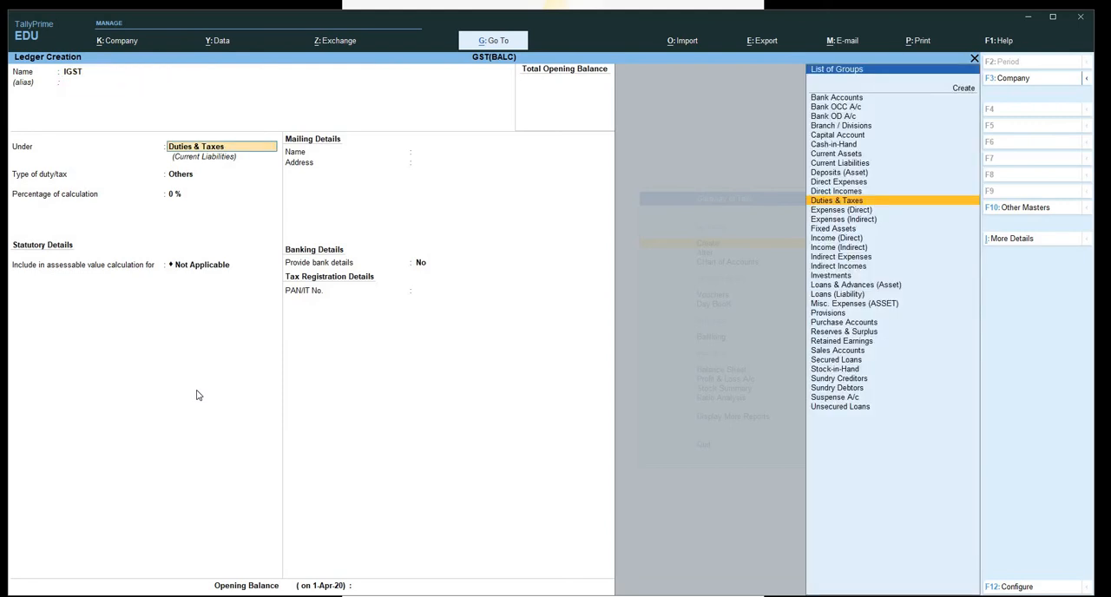
pyautogui.press('Return')
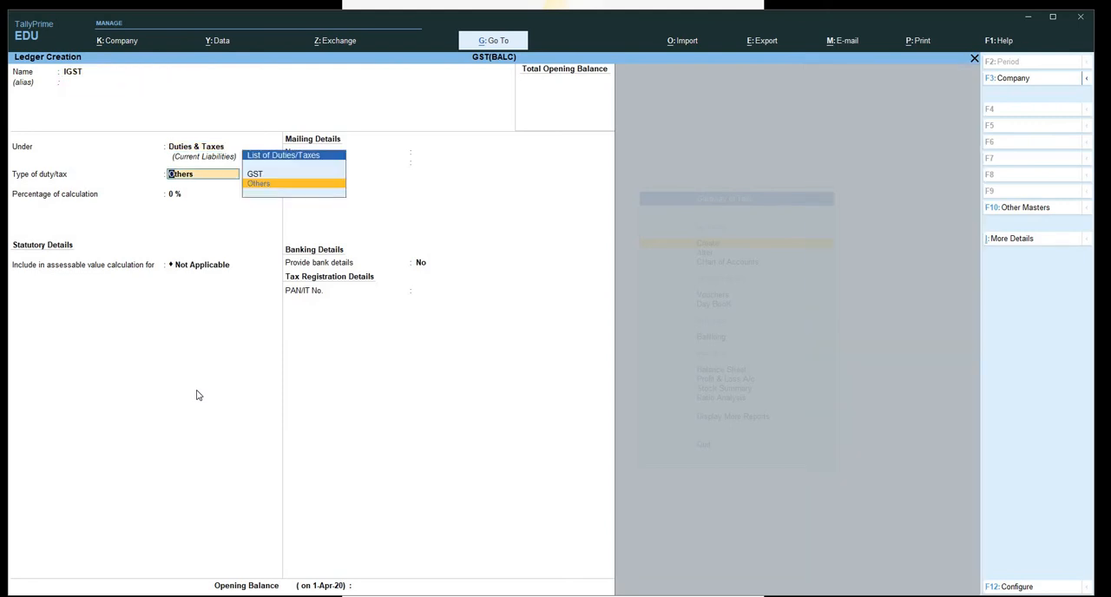
pyautogui.press('Up')
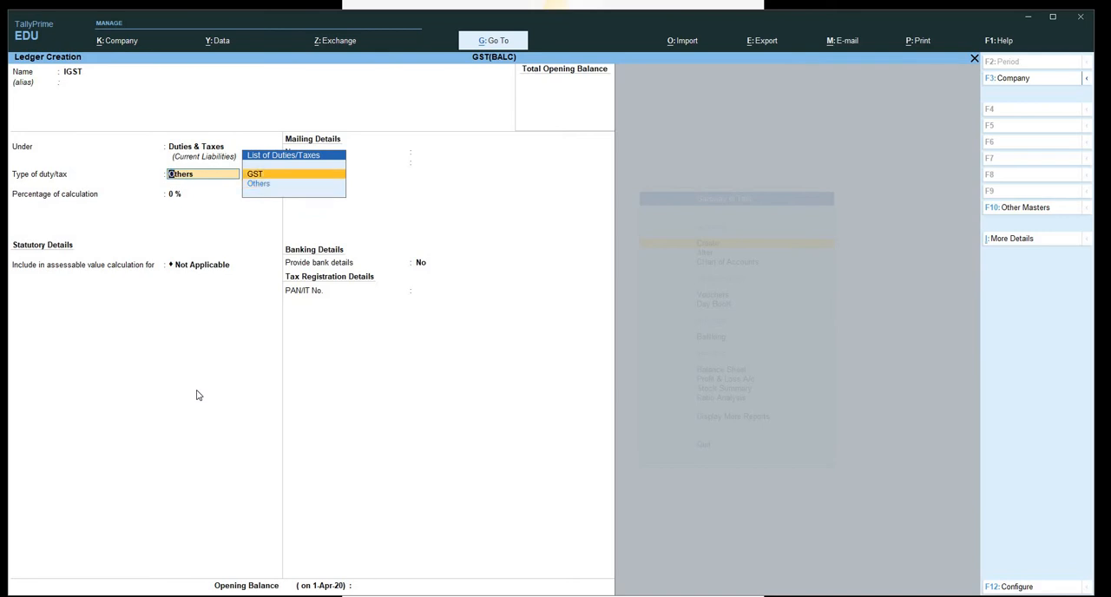
pyautogui.press('Return')
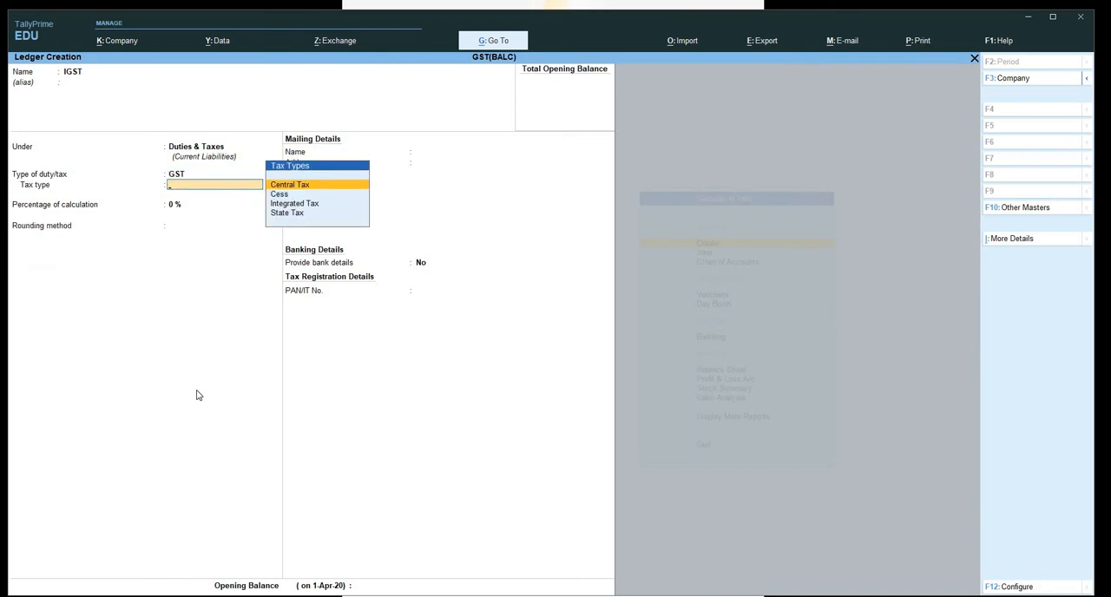
# Give the IGST ledger the Integrated Tax type, 18% calculation and Not Applicable rounding, and save it.
pyautogui.press('Down')
pyautogui.press('Down')
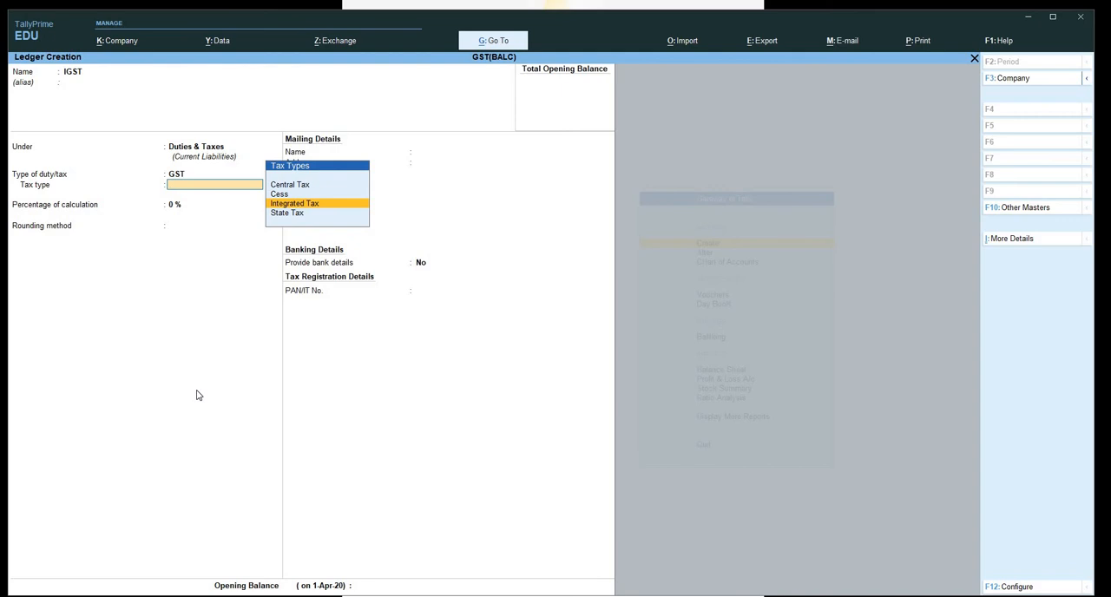
pyautogui.press('Return')
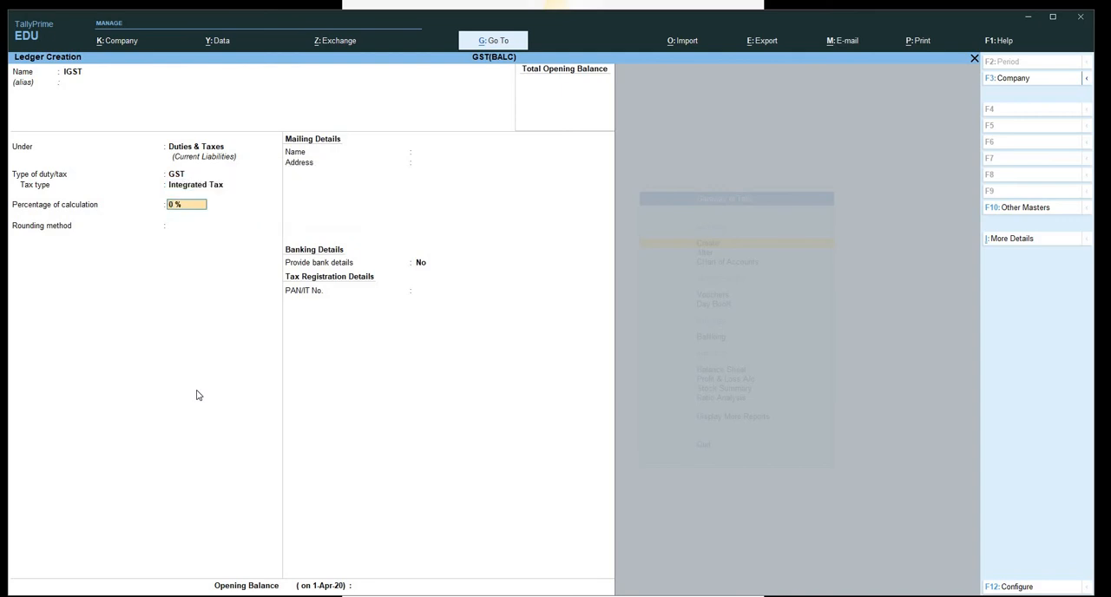
pyautogui.write('18')
pyautogui.press('Return')
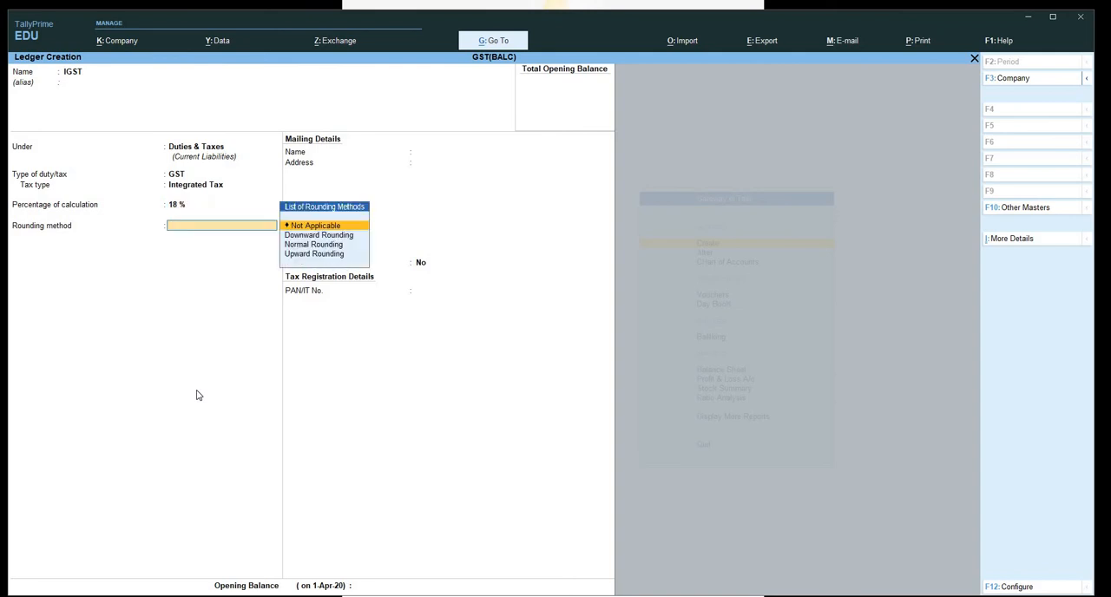
pyautogui.press('Return')
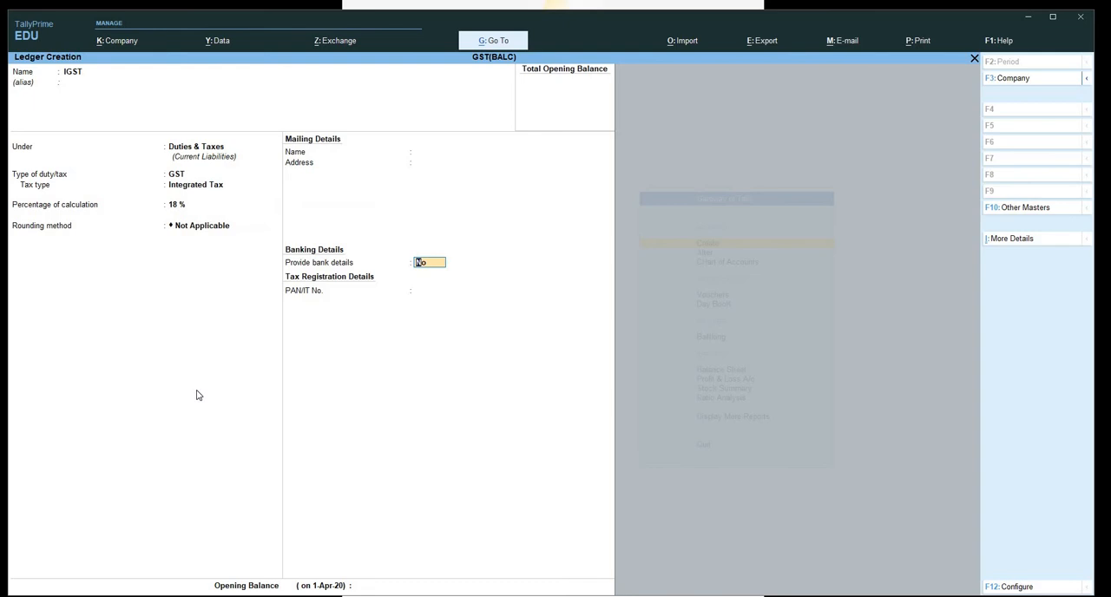
pyautogui.press('Return')
pyautogui.press('Return')
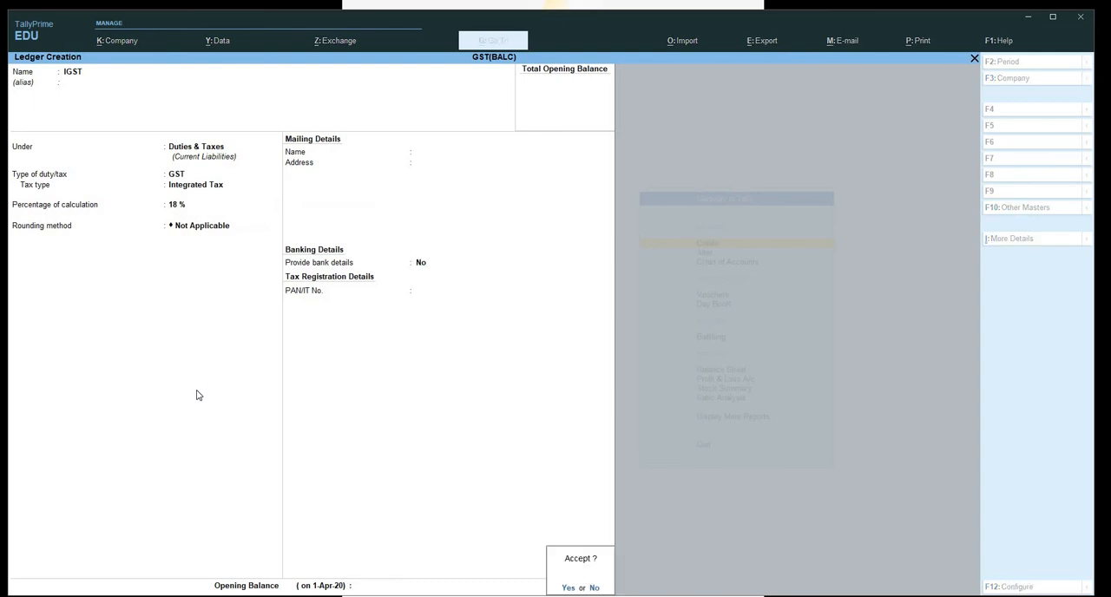
pyautogui.press('Return')
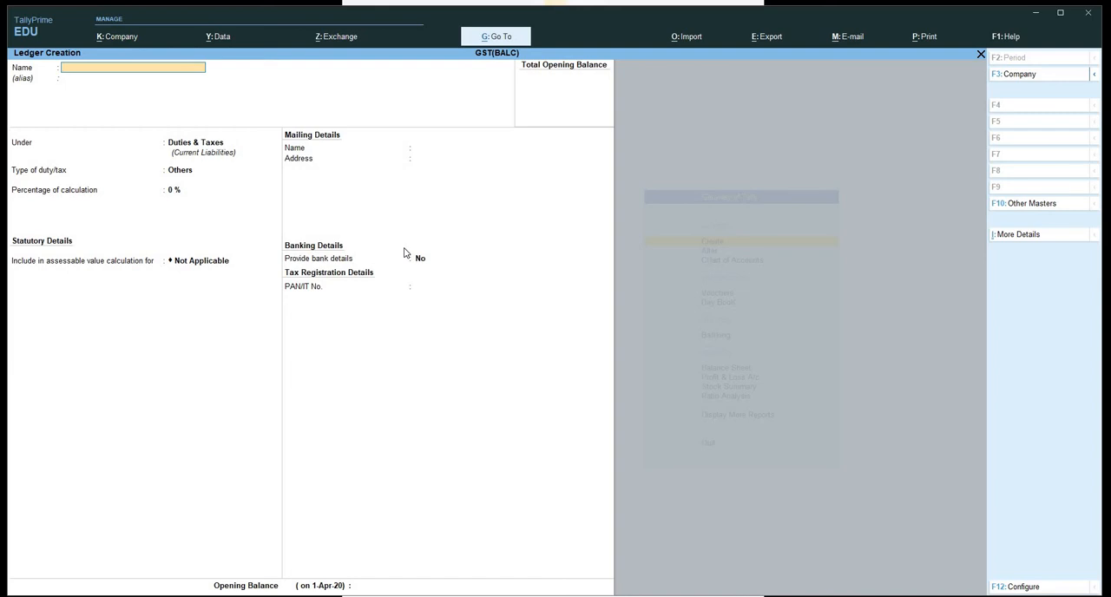
# Enter a new ledger named SALES under Sales Accounts, with Not Applicable as the type of ledger.
pyautogui.write('SAL')
pyautogui.press('Return')
pyautogui.press('Return')
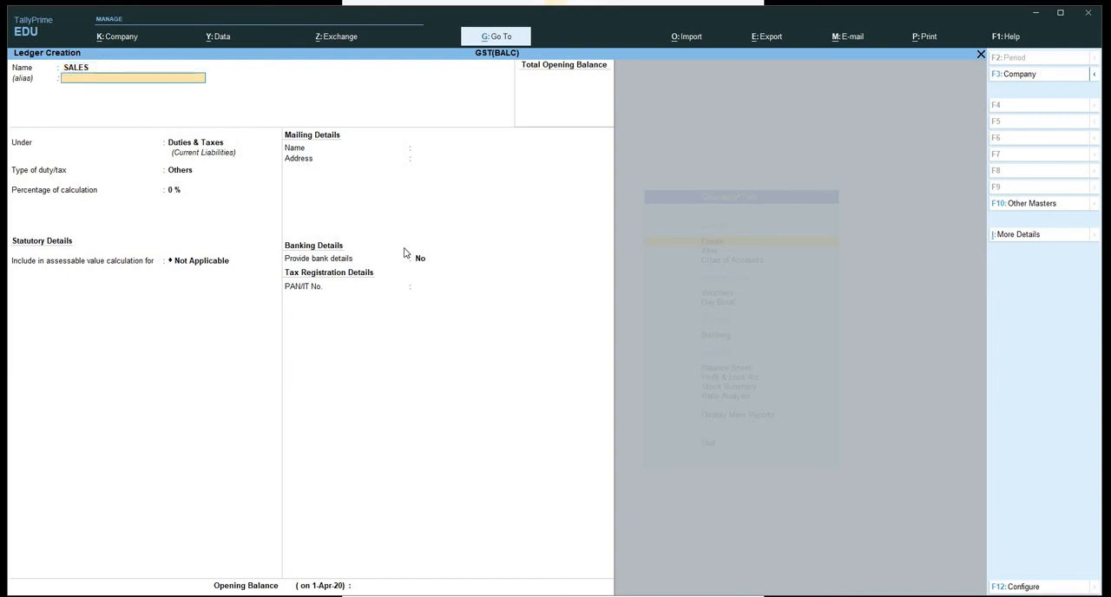
pyautogui.write('SA')
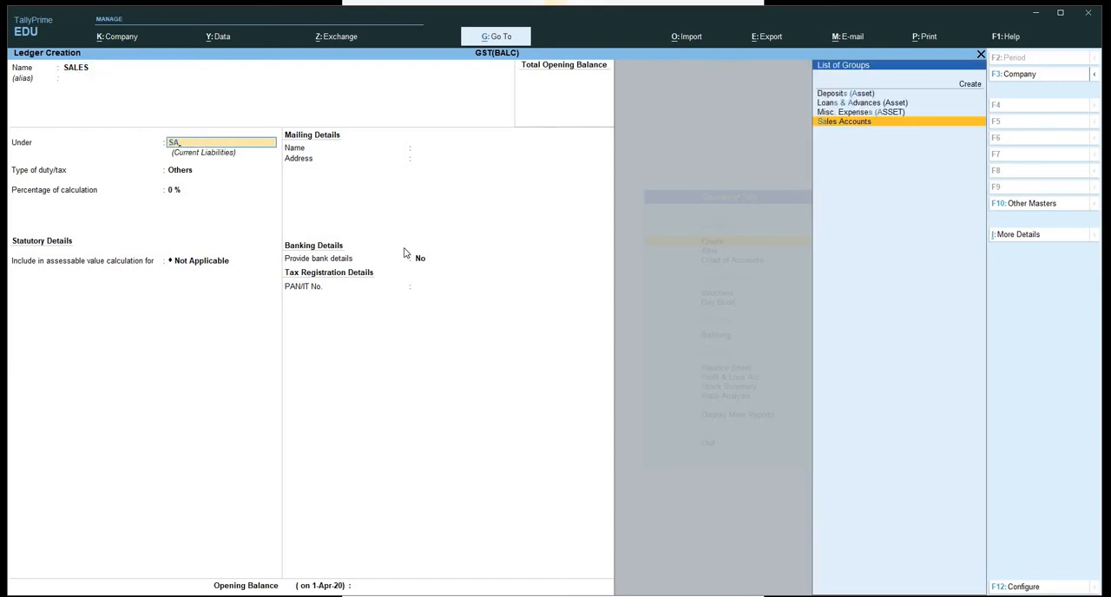
pyautogui.press('Return')
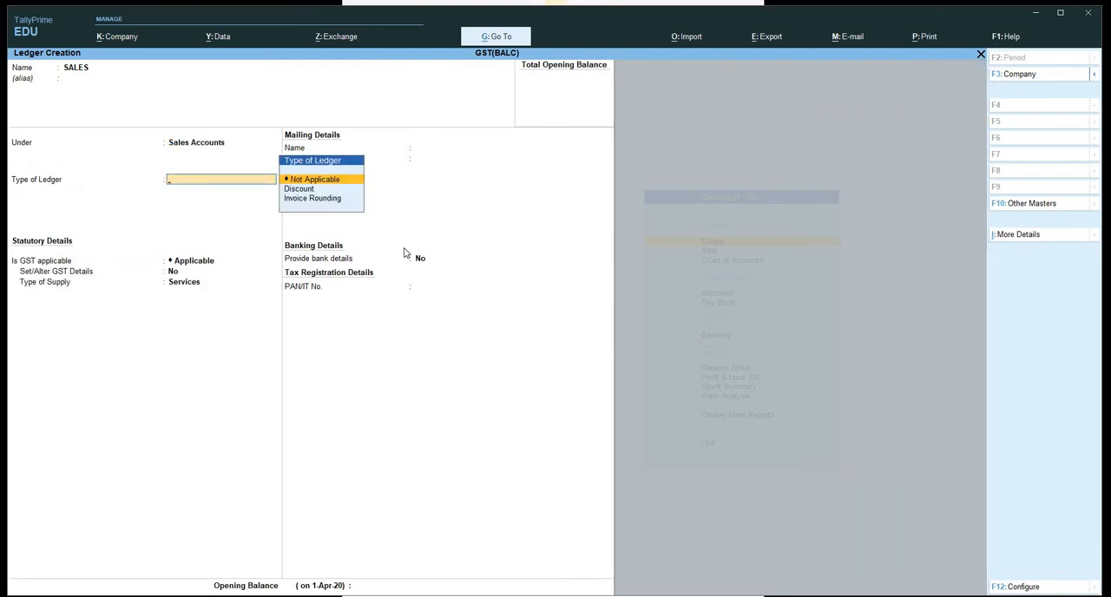
pyautogui.press('Return')
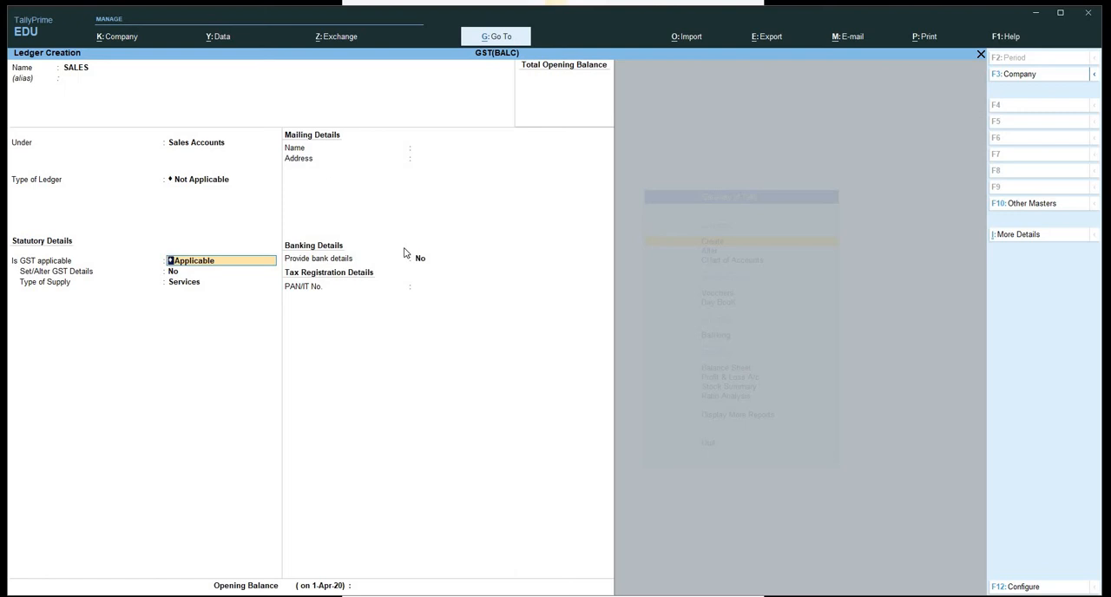
# Keep GST applicable for the SALES ledger, enable its GST details and set the nature of transaction to Sales Taxable.
pyautogui.press('Return')
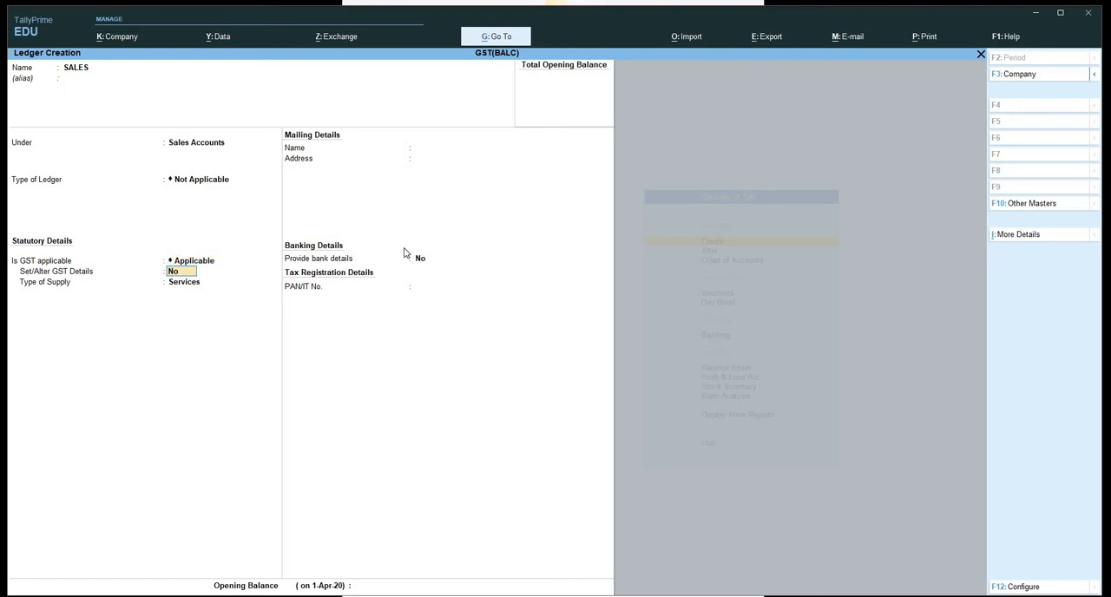
pyautogui.write('Y')
pyautogui.press('Return')
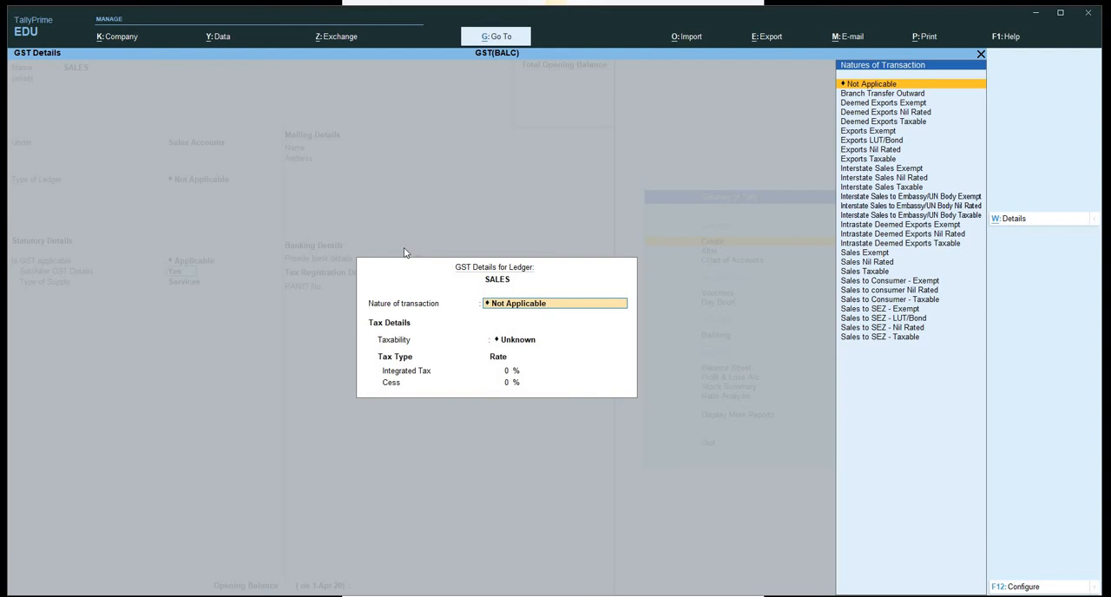
pyautogui.write('SALE')
pyautogui.press('Down')
pyautogui.press('Down')
pyautogui.press('Down')
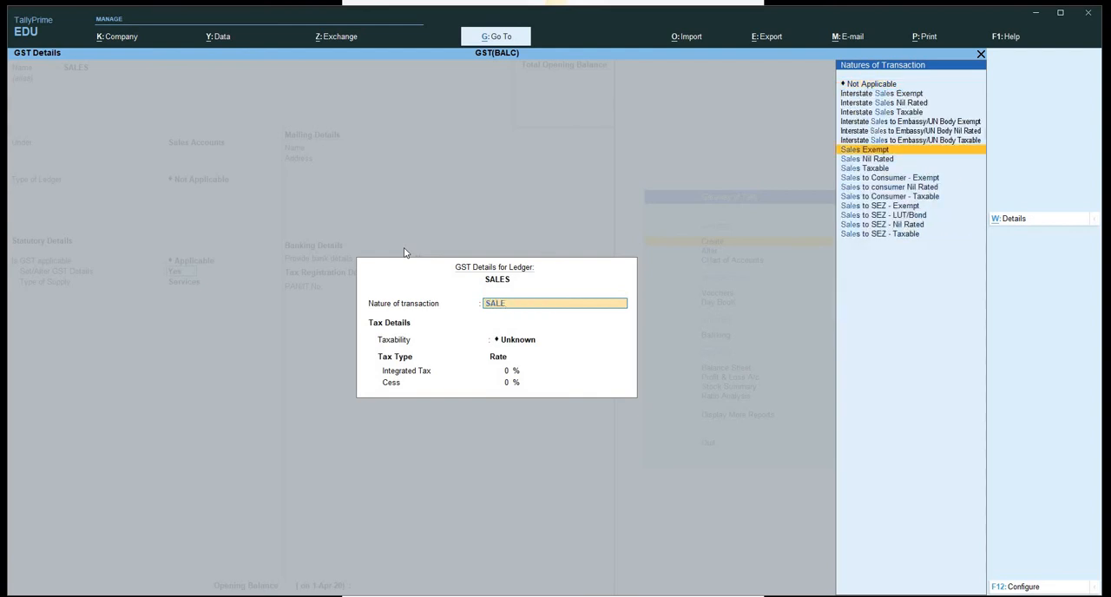
pyautogui.press('Return')
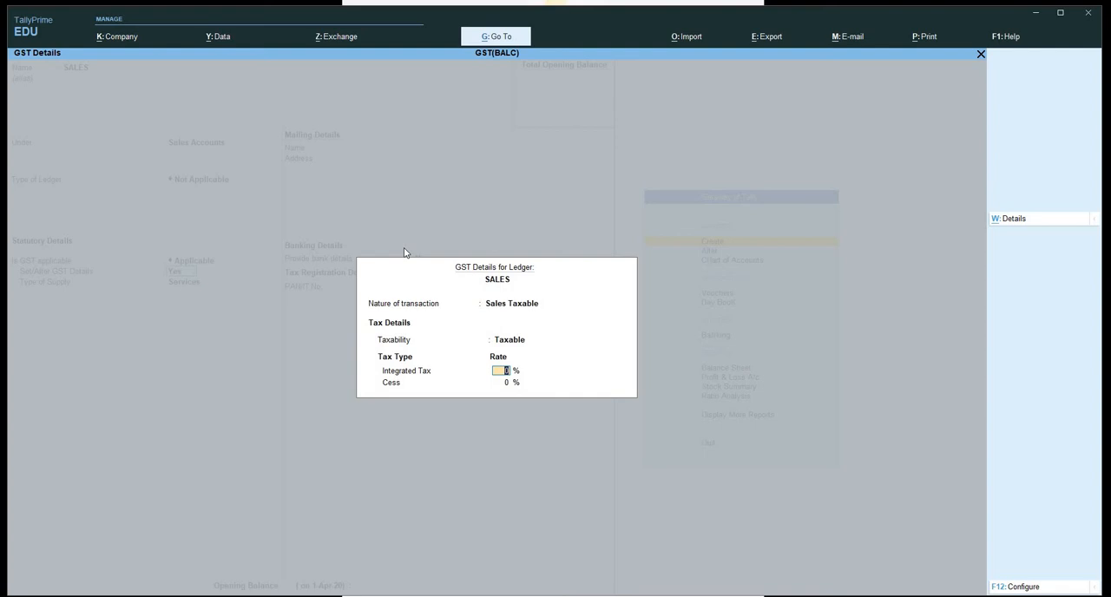
# Add a tax rate history entry for SALES from 1-Apr-20, with description ELECTRONICS, HSN/SAC 242424 and non-GST goods No.
pyautogui.hotkey('alt', 'w')
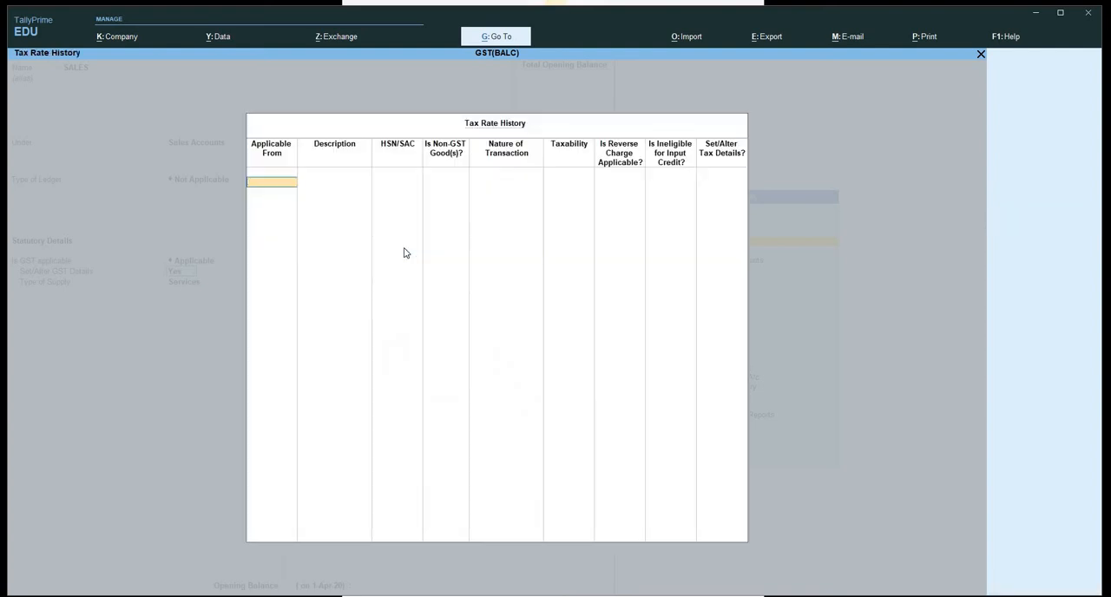
pyautogui.write('1')
pyautogui.press('Return')
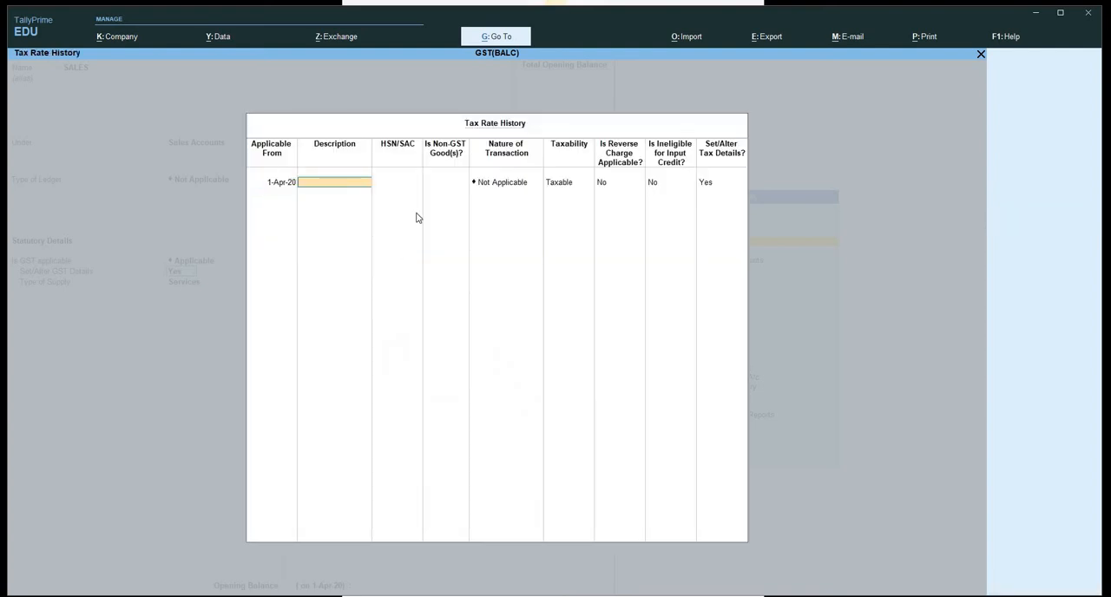
pyautogui.write('ELECTRONICS')
pyautogui.press('Return')
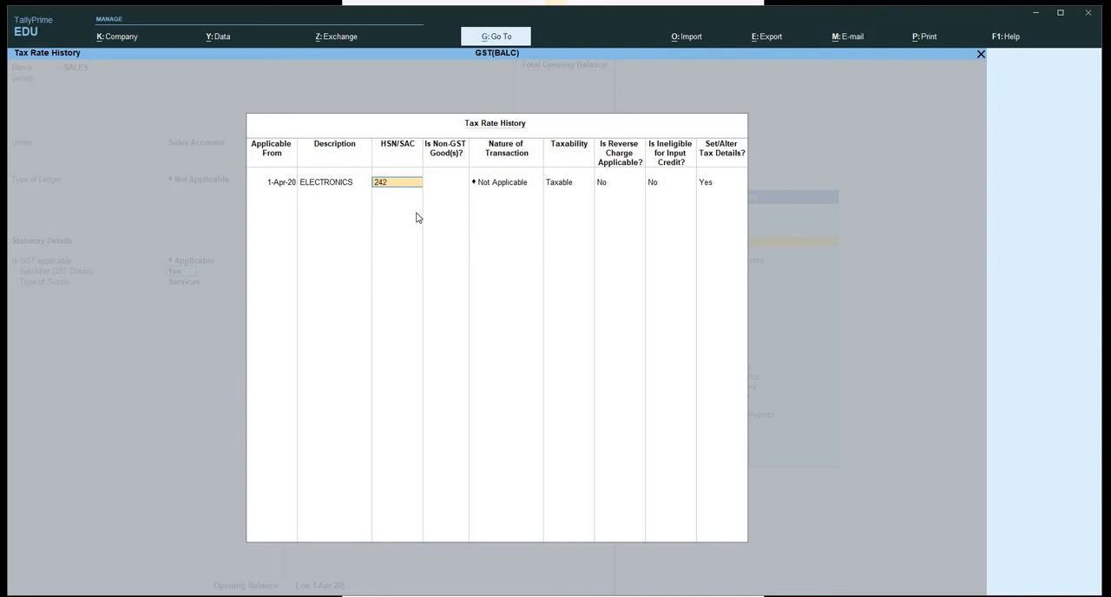
pyautogui.press('Return')
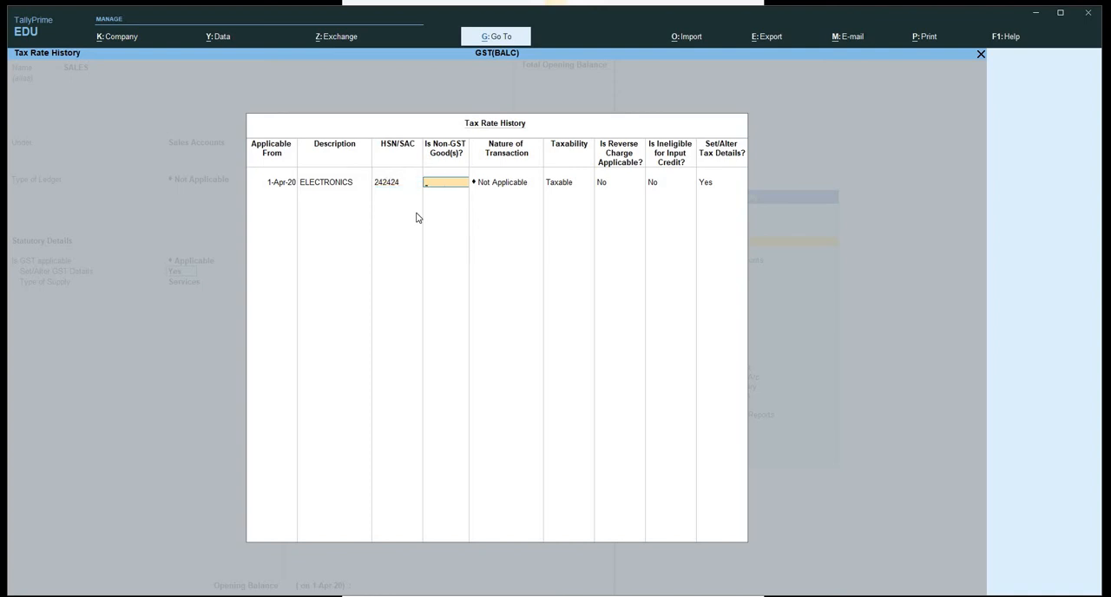
pyautogui.press('Return')
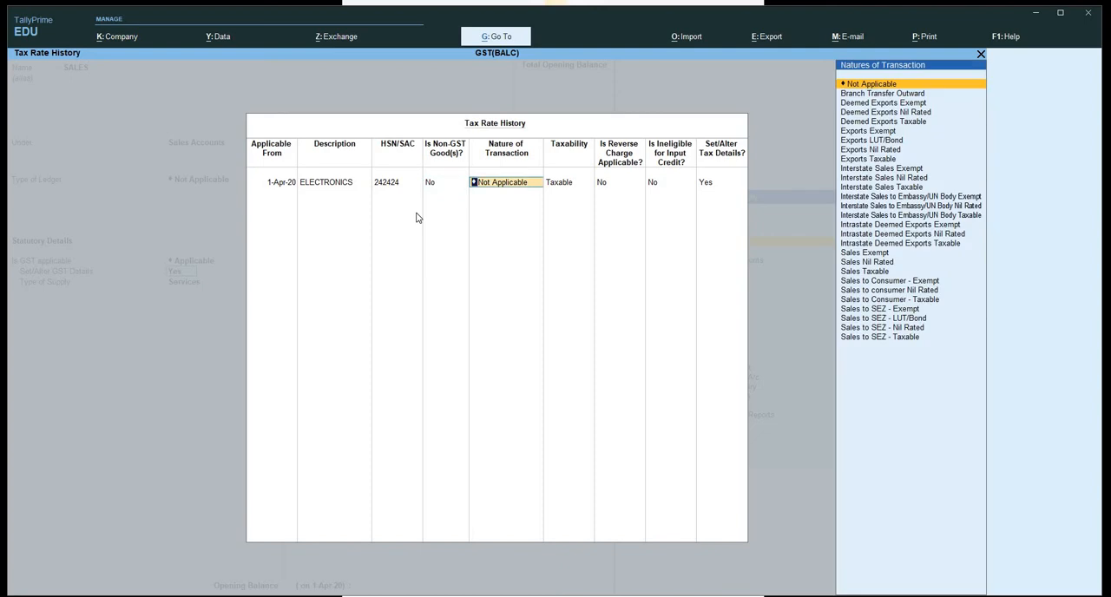
# Set the nature of transaction in the SALES tax rate history entry to Sales Taxable.
pyautogui.write('SA')
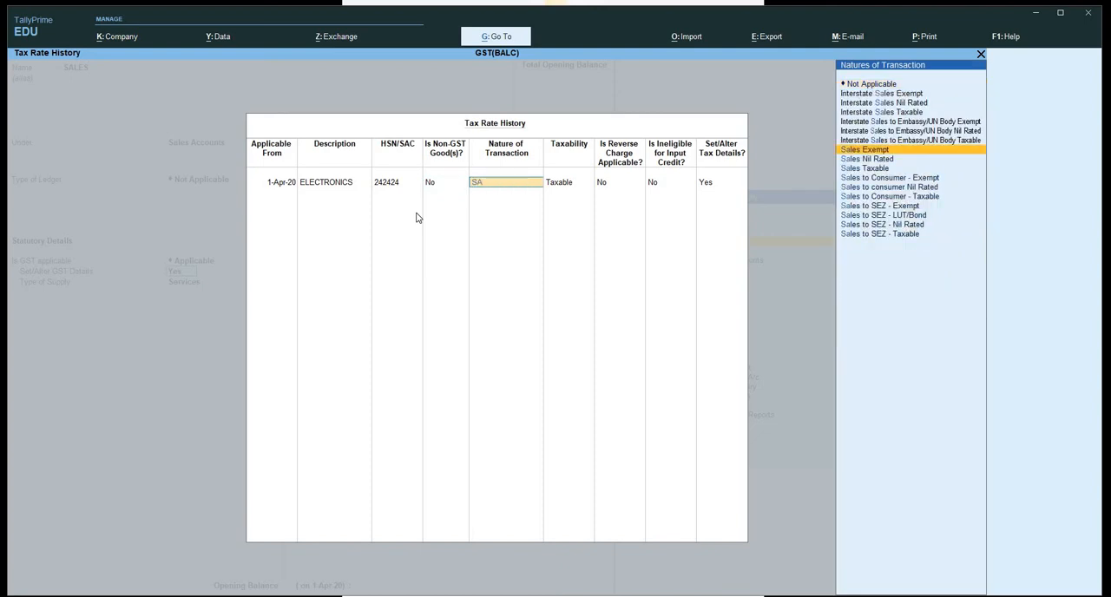
pyautogui.press('Down')
pyautogui.press('Down')
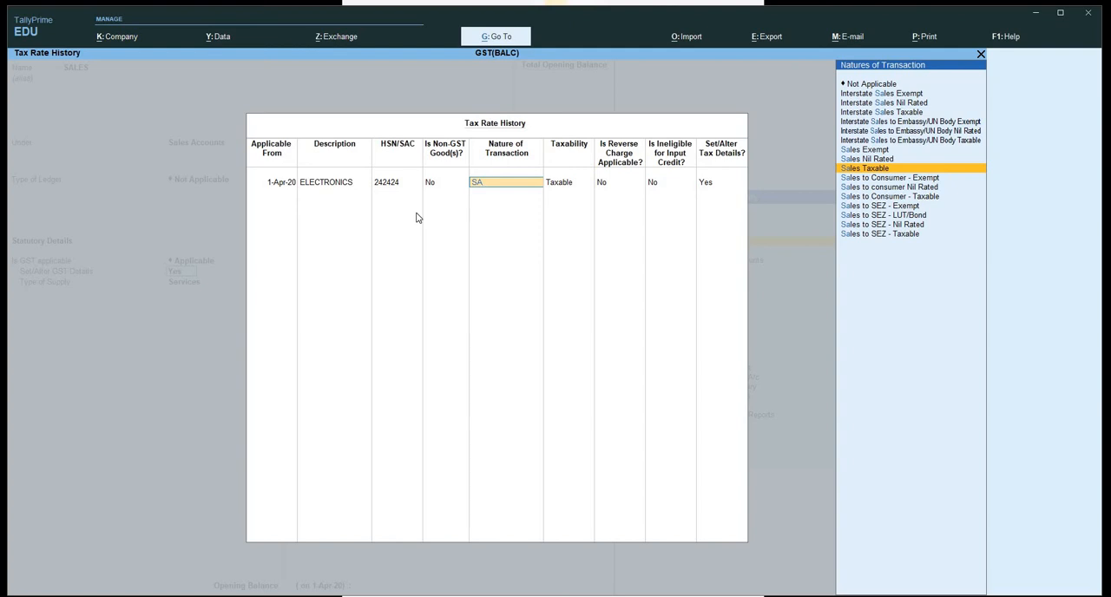
pyautogui.press('Return')
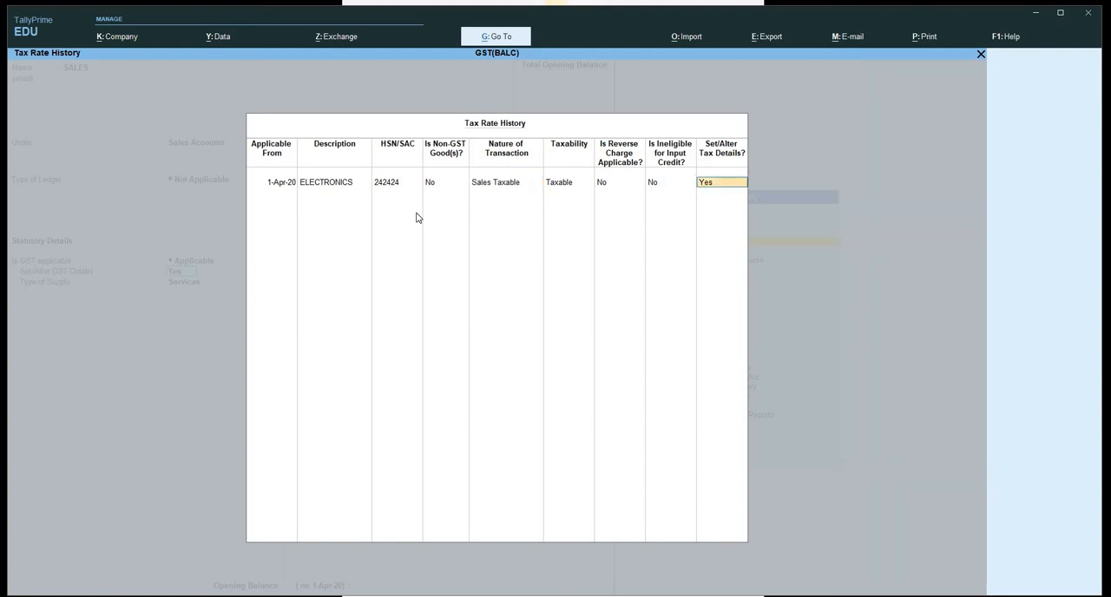
# Set the Integrated Tax rate for SALES to 18% and accept the ledger's rate and GST details.
pyautogui.write('Y')
pyautogui.press('Return')
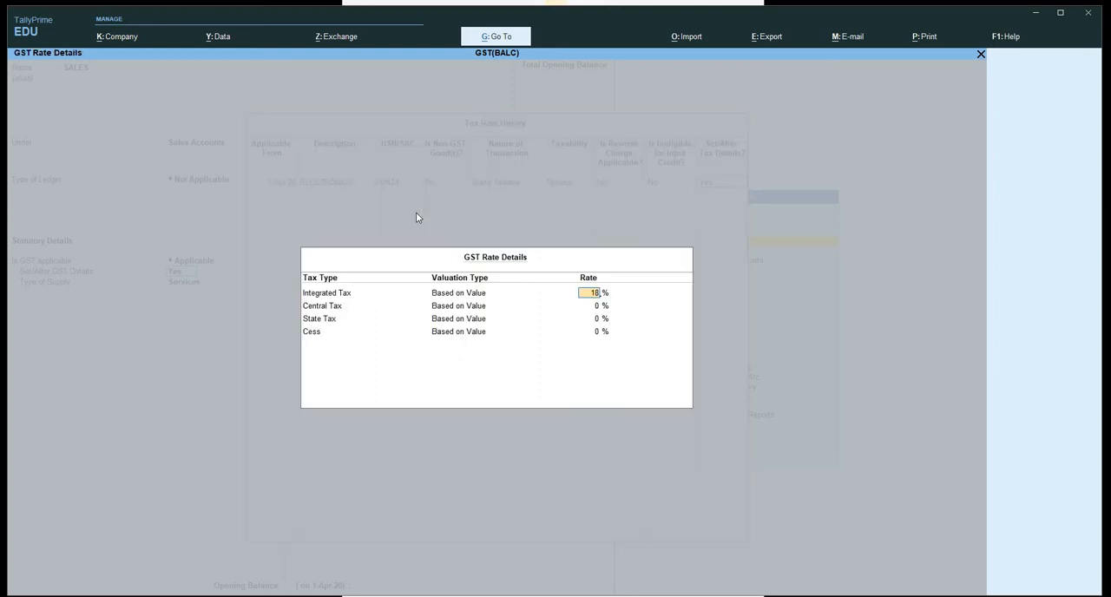
pyautogui.write('18')
pyautogui.press('Return')
pyautogui.press('Return')
pyautogui.press('Return')
pyautogui.press('Return')
pyautogui.press('Return')
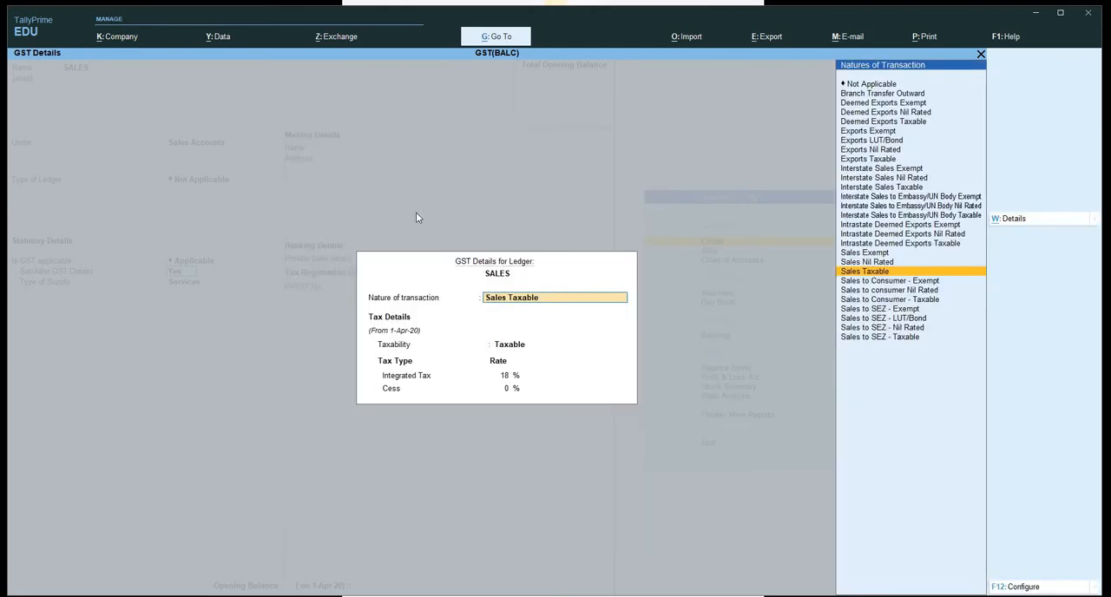
pyautogui.press('Return')
pyautogui.press('Return')
pyautogui.press('Return')
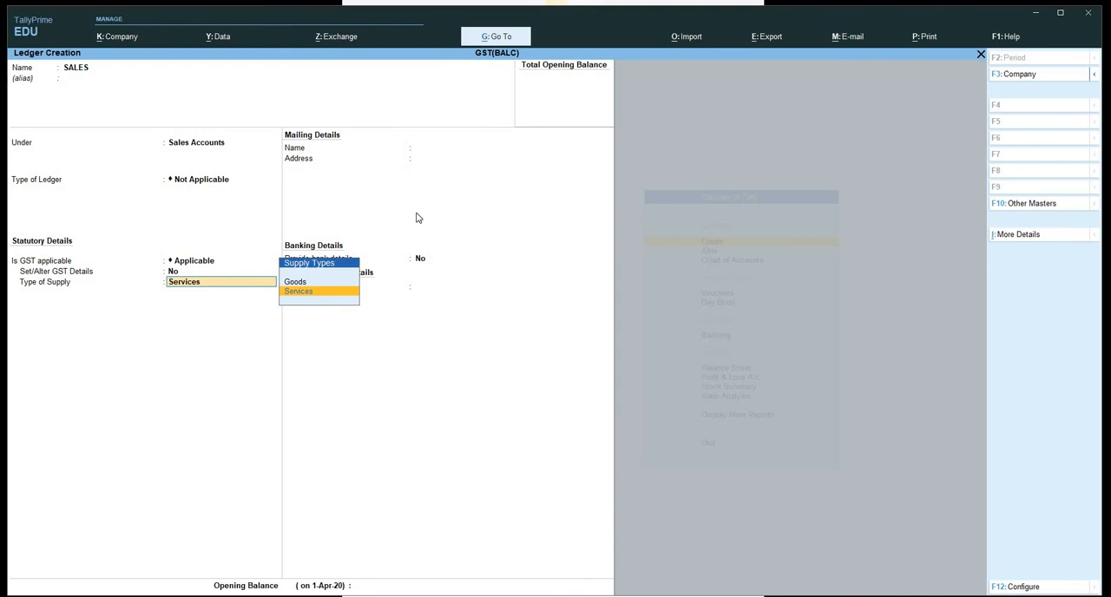
# Set the SALES ledger's type of supply to Goods and save the ledger.
pyautogui.press('Up')
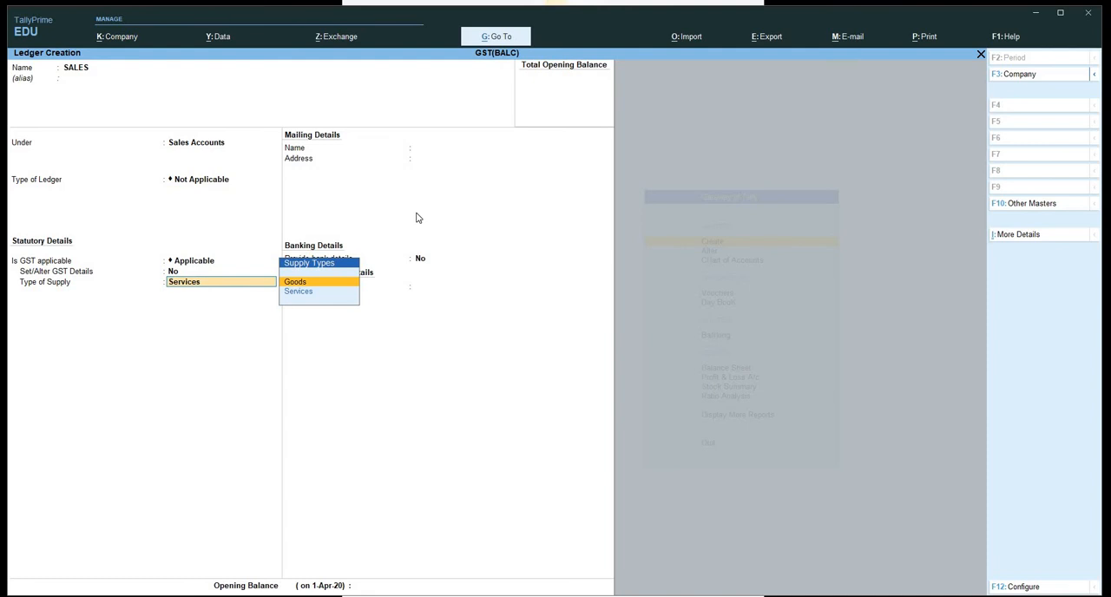
pyautogui.press('Down')
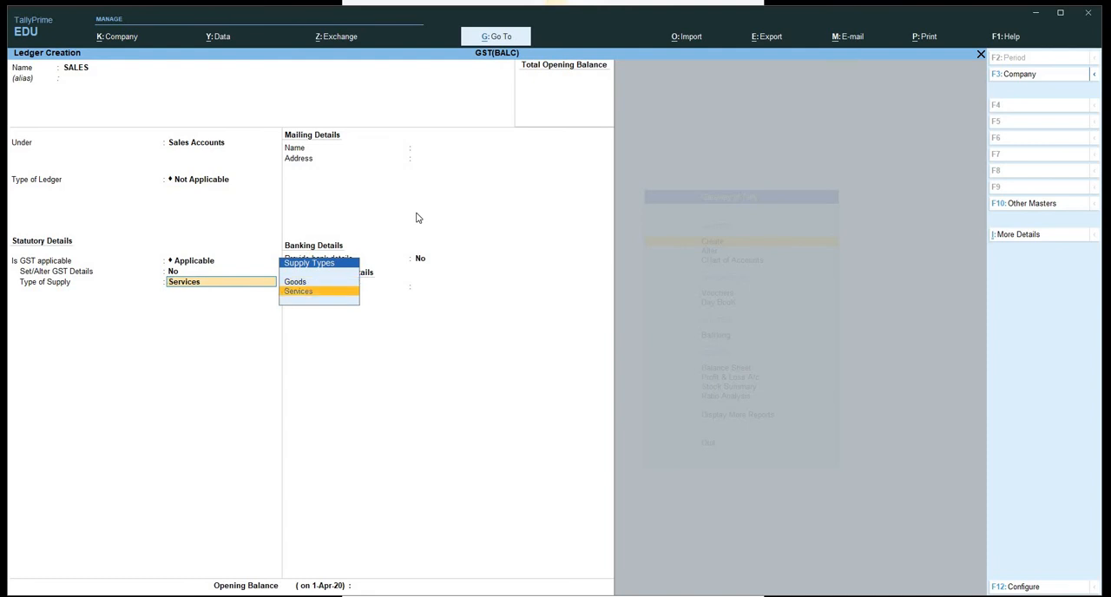
pyautogui.press('Up')
pyautogui.press('Return')
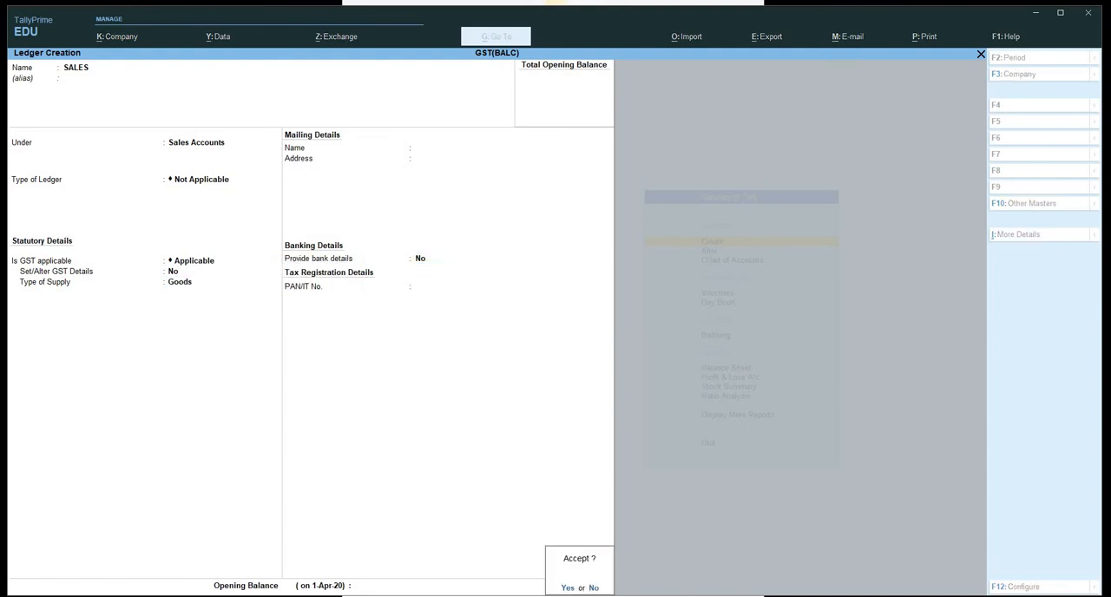
pyautogui.press('Return')
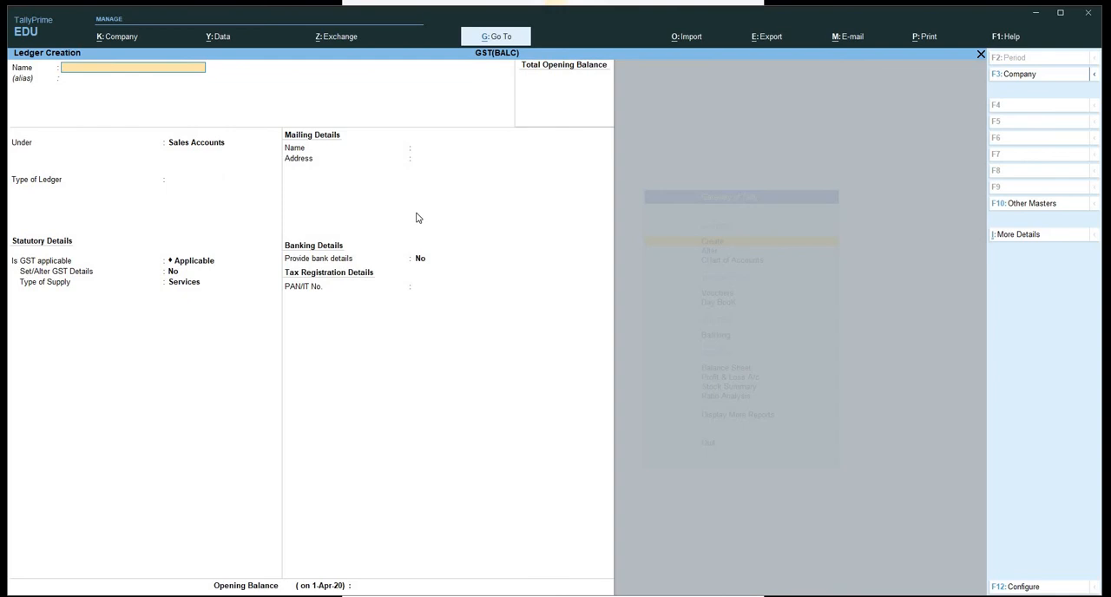
# Enter a new ledger named PURCHASES under Purchase Accounts, with Not Applicable as the type of ledger.
pyautogui.write('PURCHASES')
pyautogui.press('Return')
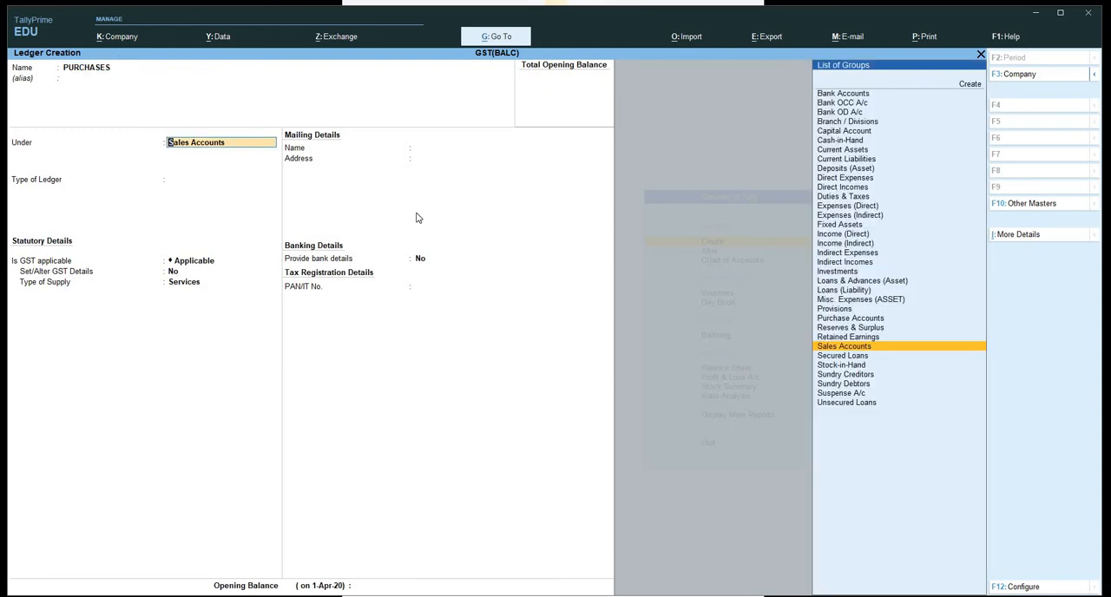
pyautogui.write('PU')
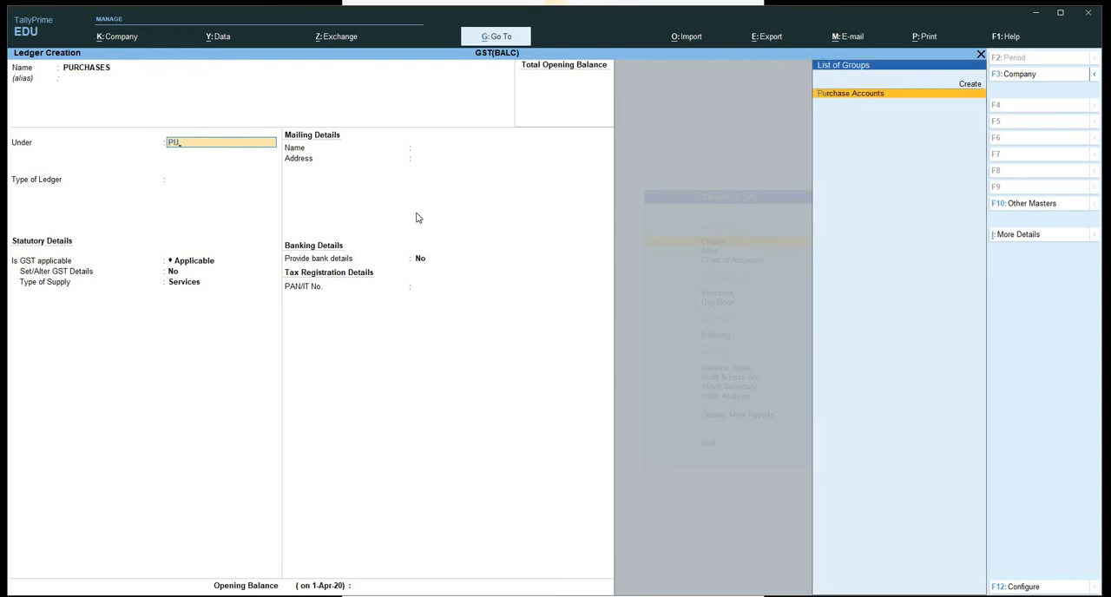
pyautogui.press('Return')
pyautogui.press('Return')
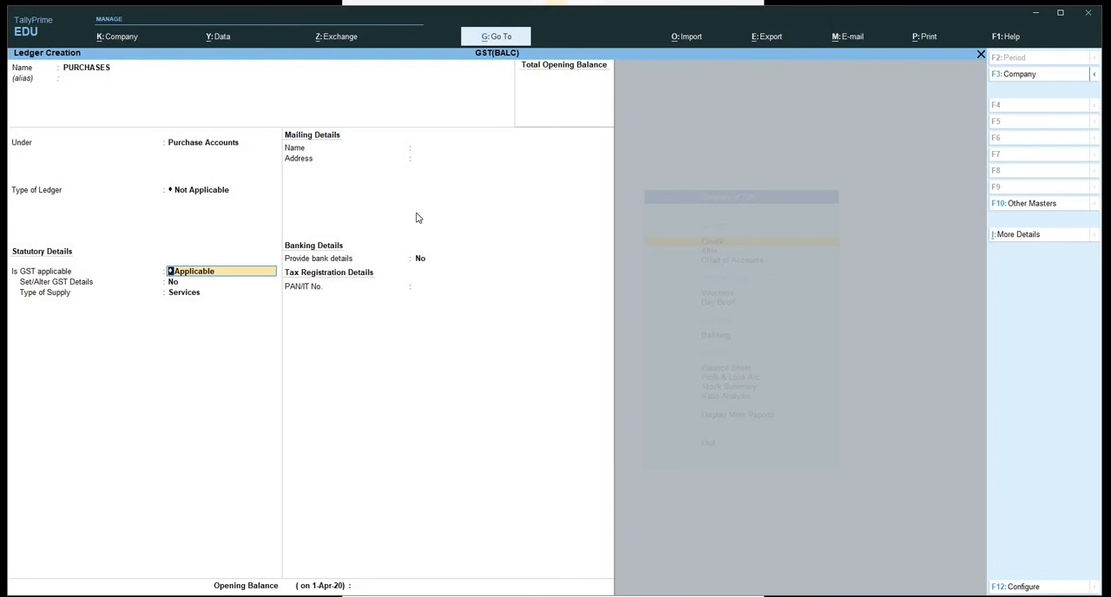
# Keep GST applicable for the PURCHASES ledger, enable its GST details and open the tax rate history.
pyautogui.press('Return')
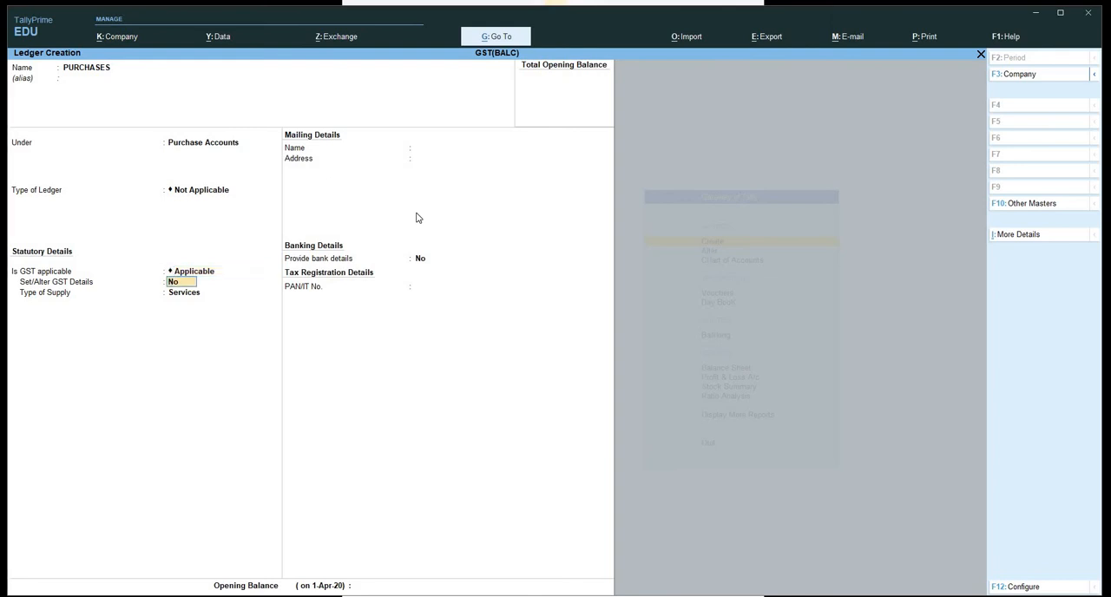
pyautogui.write('Y')
pyautogui.press('Return')
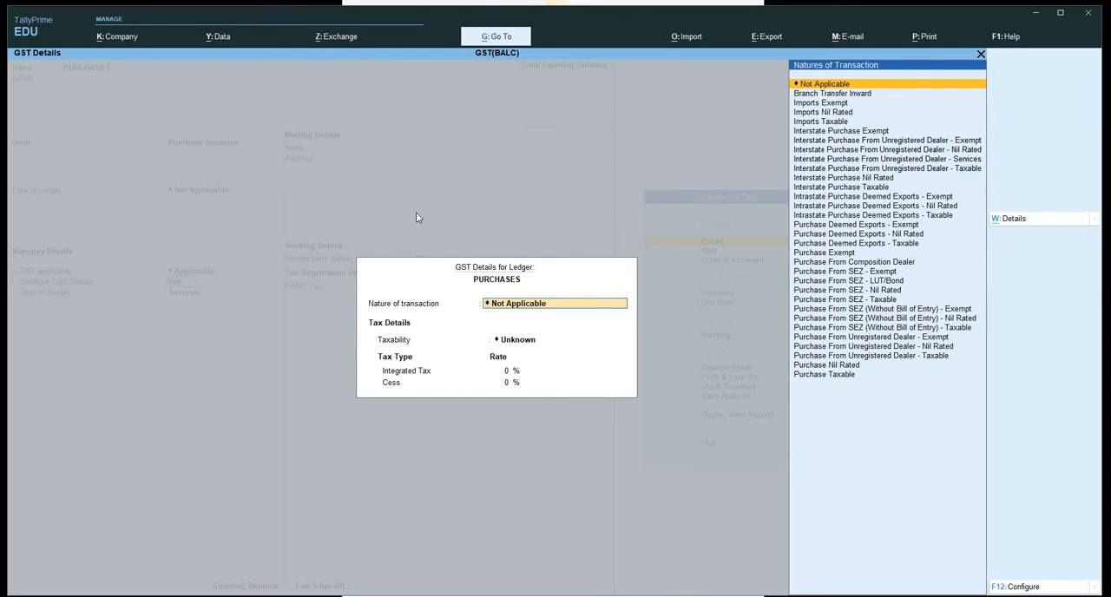
pyautogui.hotkey('alt', 'w')
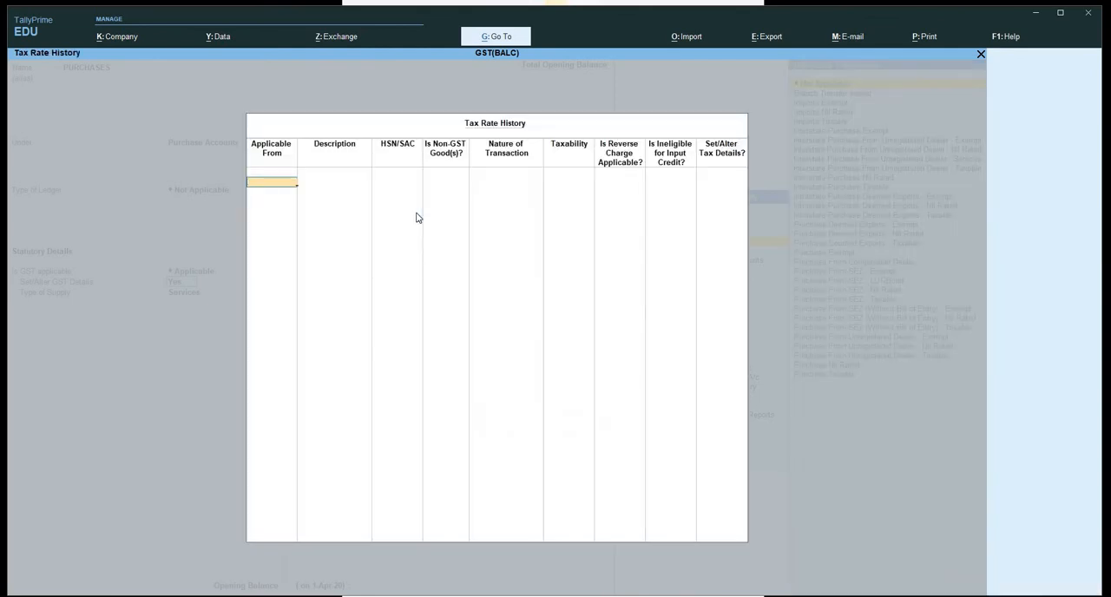
# Add a tax rate history entry for PURCHASES from 1-Apr-20, with description ELECTRONICS, HSN/SAC 242424 and non-GST goods No.
pyautogui.press('Return')
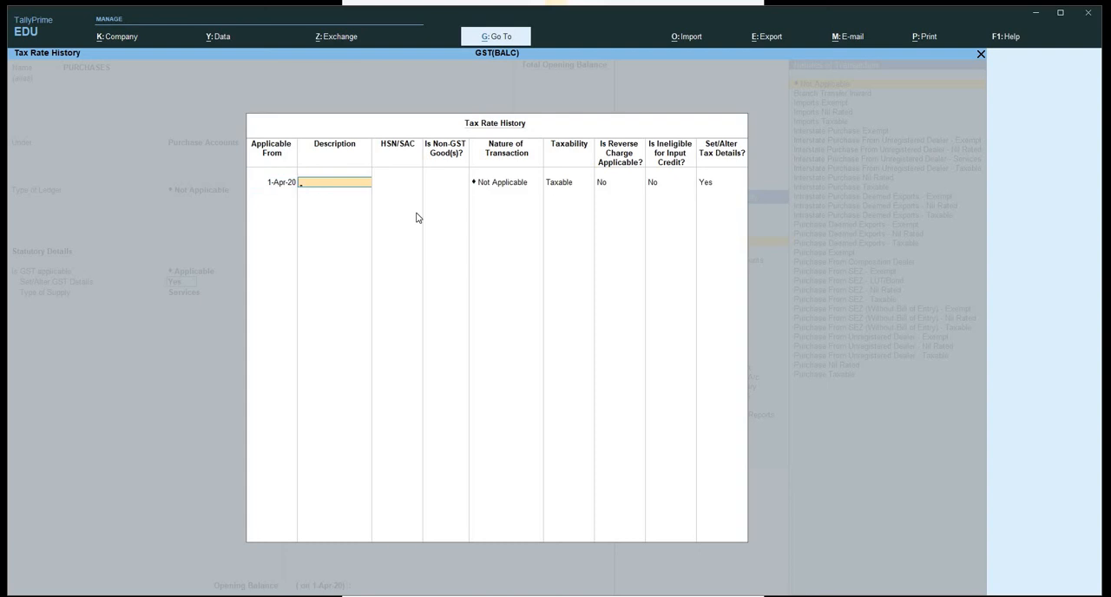
pyautogui.write('ELECTRONICS')
pyautogui.press('Return')
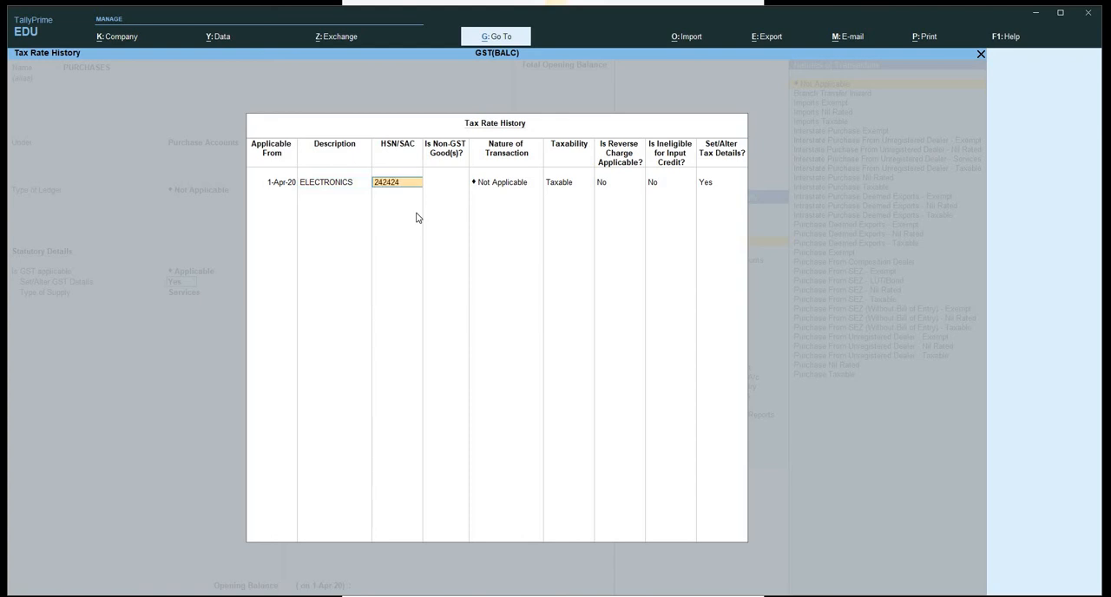
pyautogui.write('242424')
pyautogui.press('Return')
pyautogui.press('Return')
# Set the nature of transaction in the PURCHASES tax rate history entry to Purchase Taxable.
pyautogui.write('PUR')
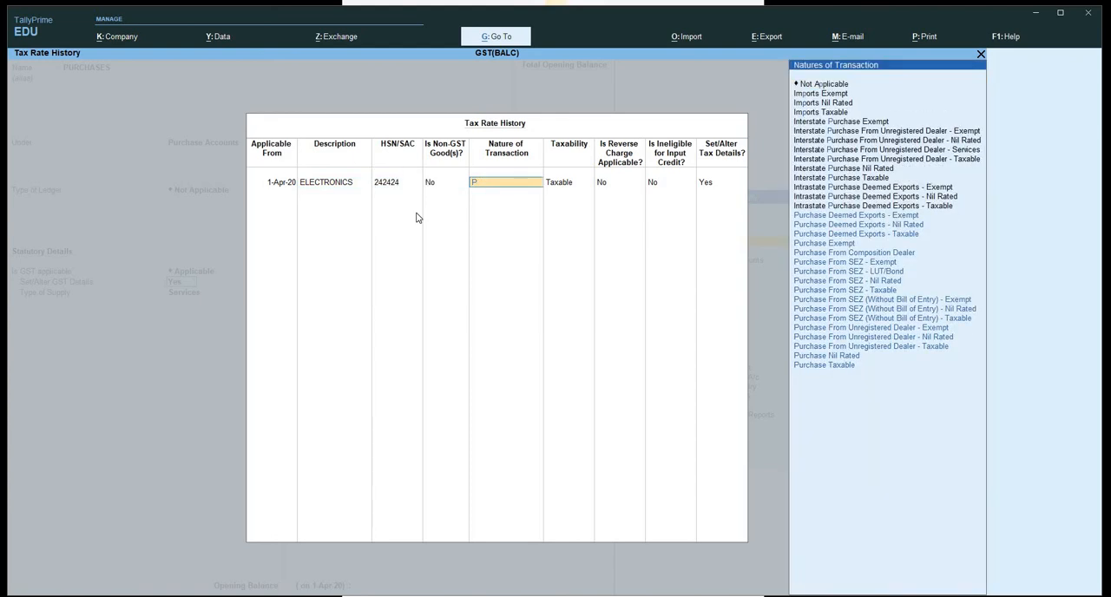
pyautogui.press('Down')
pyautogui.press('Down')
pyautogui.press('Down')
pyautogui.press('Down')
pyautogui.press('Down')
pyautogui.press('Down')
pyautogui.press('Down')
pyautogui.press('Down')
pyautogui.press('Down')
pyautogui.press('Down')
pyautogui.press('Down')
pyautogui.press('Down')
pyautogui.press('Down')
pyautogui.press('Down')
pyautogui.press('Down')
pyautogui.press('Down')
pyautogui.press('Down')
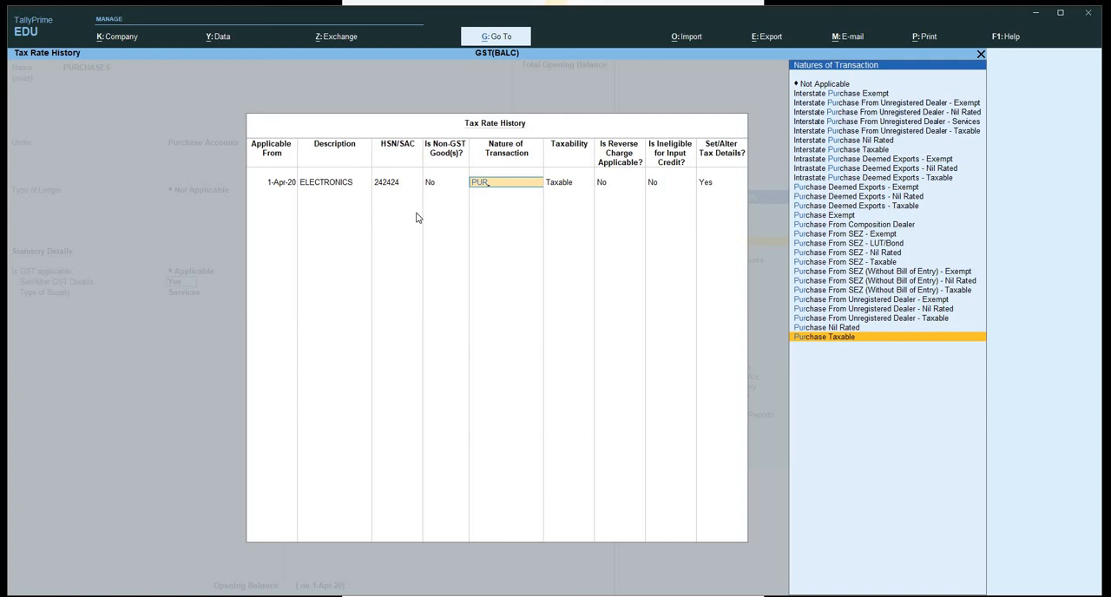
pyautogui.press('Return')
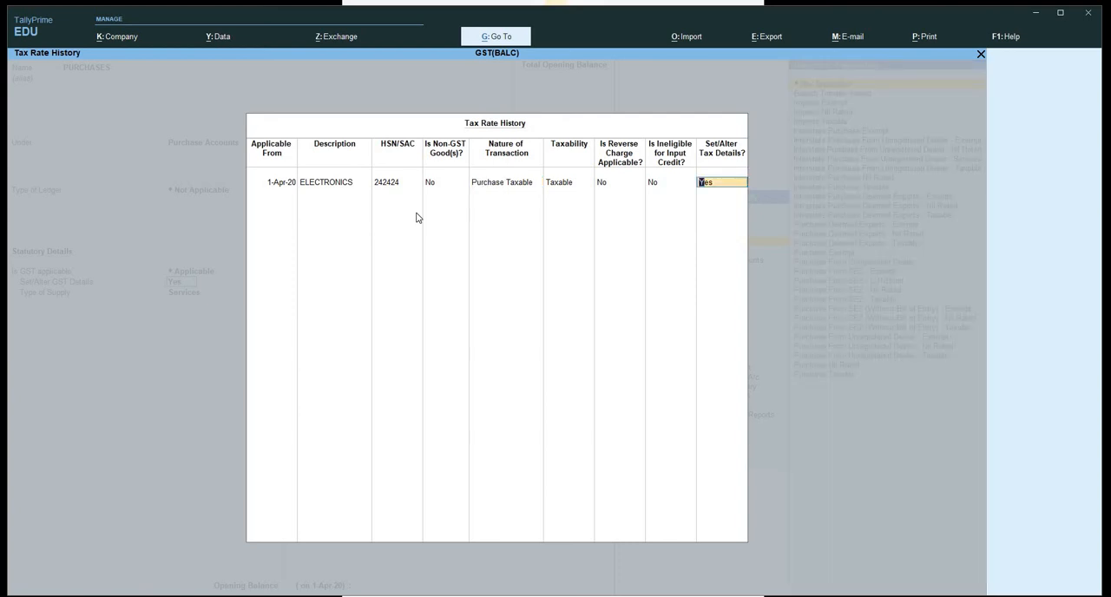
# Set the Integrated Tax rate to 18% for the PURCHASES tax rate history entry and accept the ledger's GST details.
pyautogui.press('Return')
pyautogui.write('18')
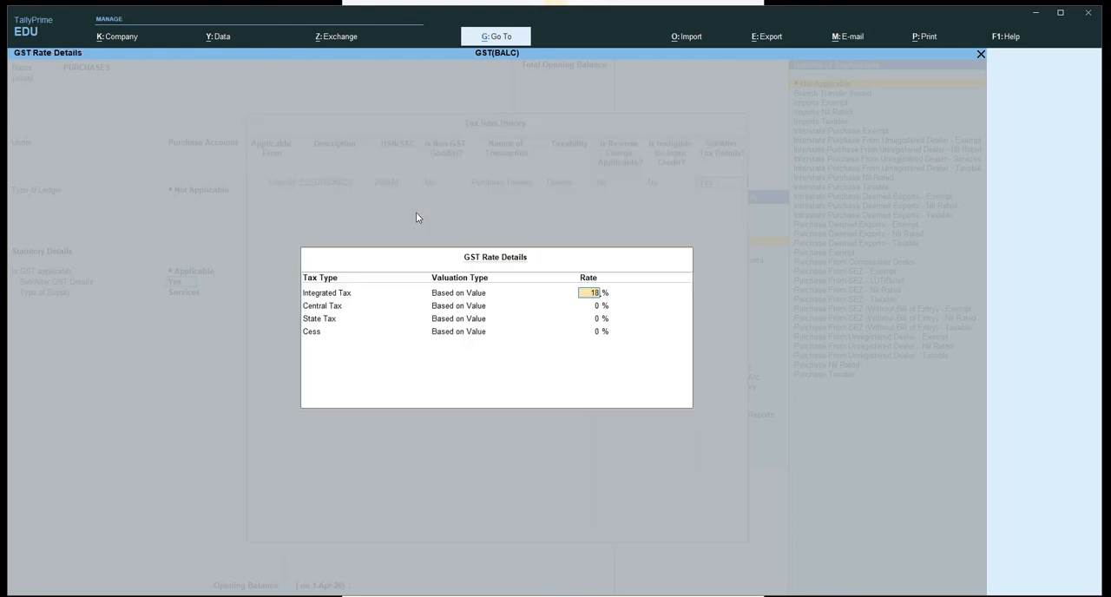
pyautogui.press('Return')
pyautogui.press('Return')
pyautogui.press('Return')
pyautogui.press('Return')
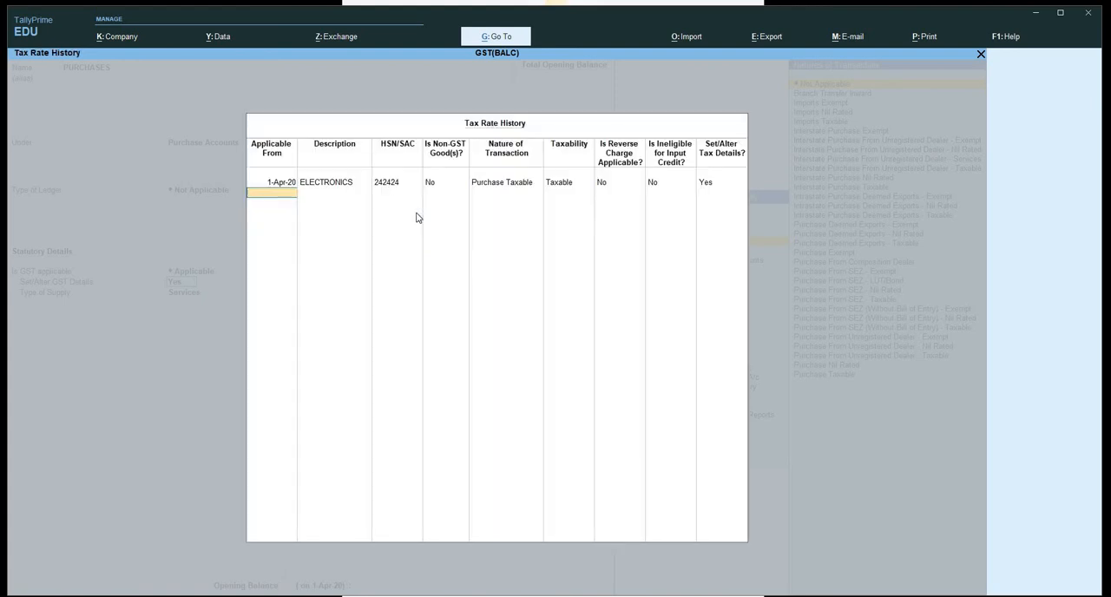
pyautogui.press('Return')
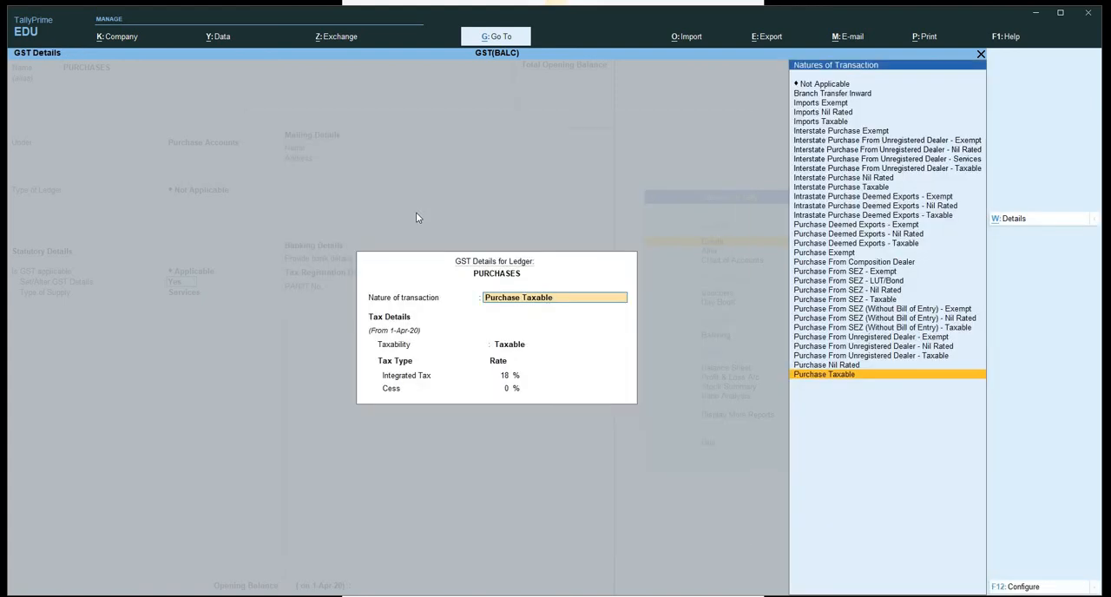
pyautogui.press('Return')
# Set the type of supply of the PURCHASES ledger to Goods and save the ledger without an opening balance.
pyautogui.press('Up')
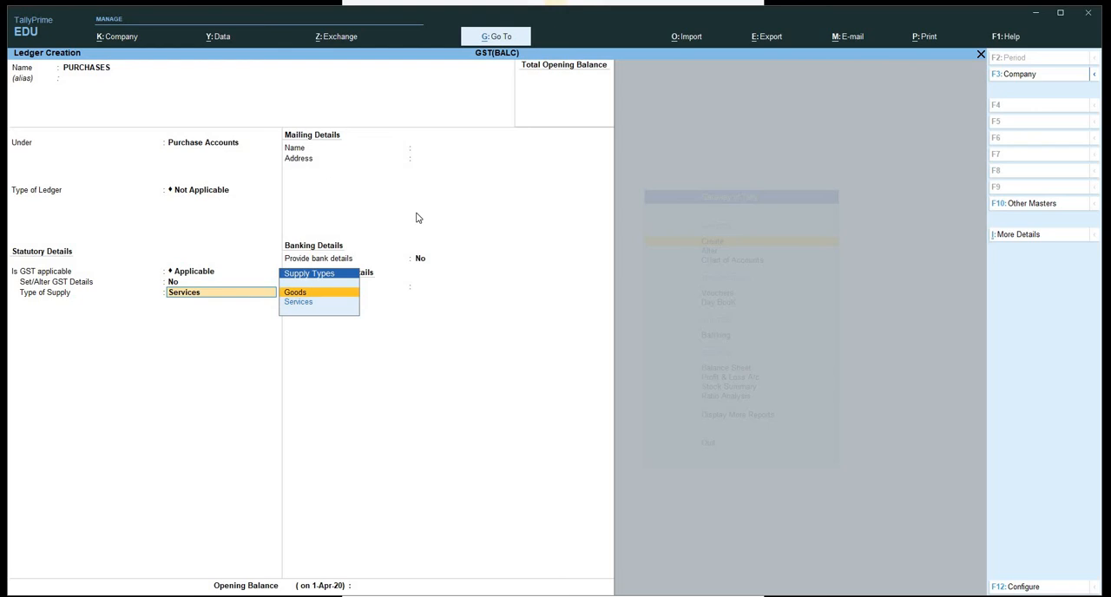
pyautogui.press('Return')
pyautogui.press('Return')
pyautogui.press('Return')
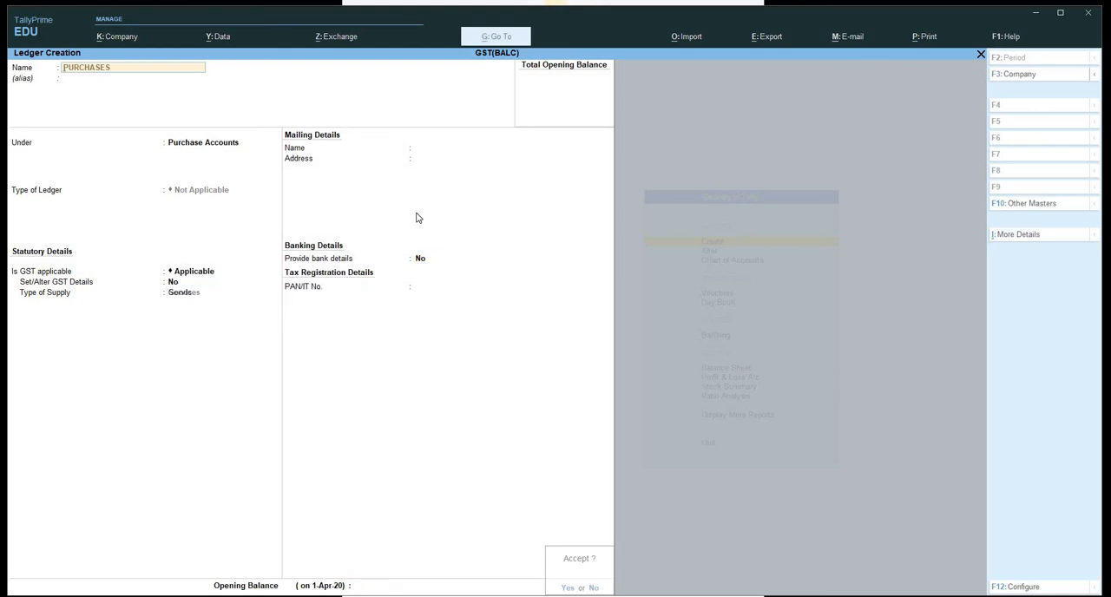
pyautogui.press('Return')
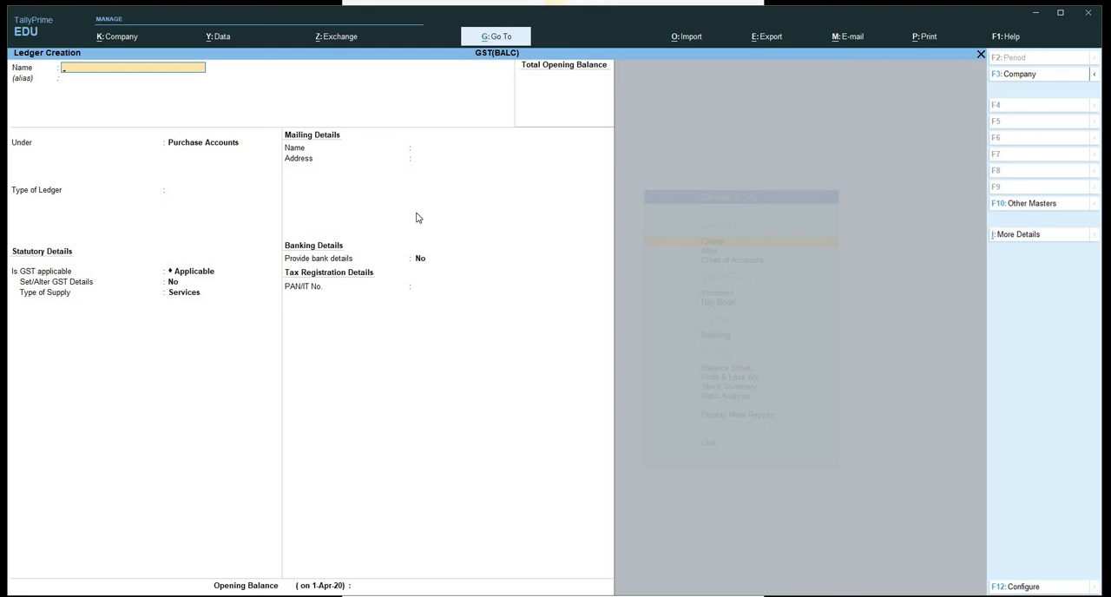
# Enter a new party ledger with the customer's name, followed by (PIIE), under the Sundry Debtors group.
pyautogui.write('PRAKASH(PIIE')
pyautogui.press('Return')
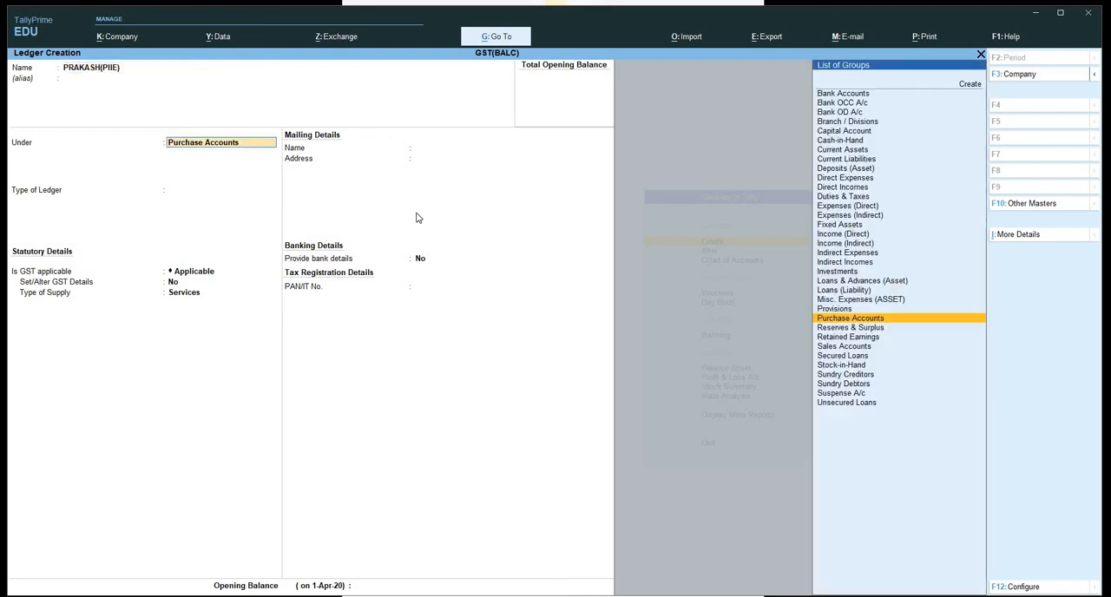
pyautogui.write('SU')
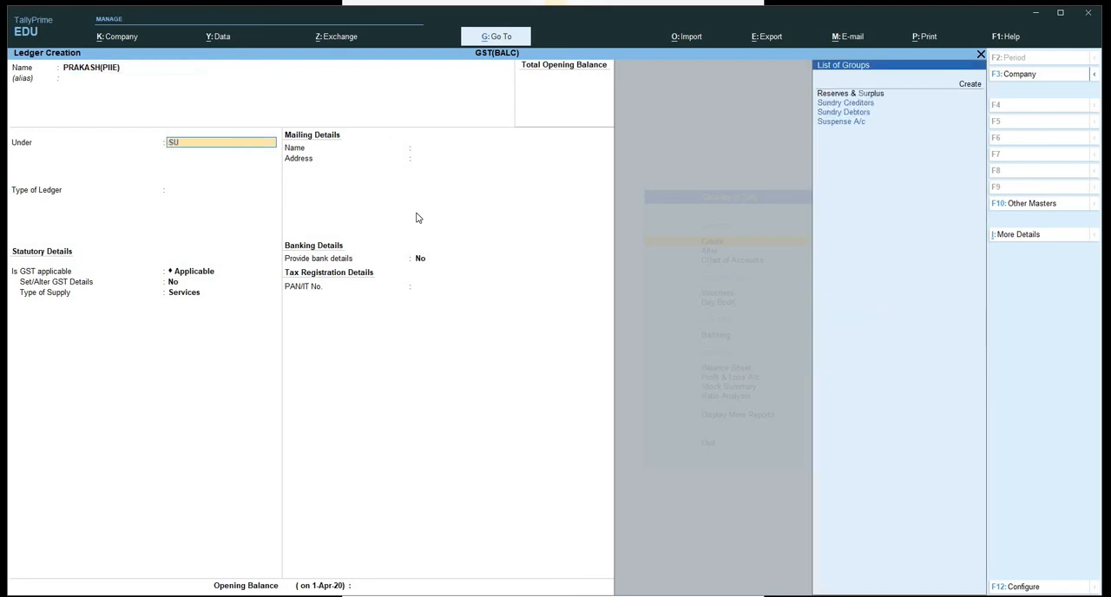
pyautogui.press('Down')
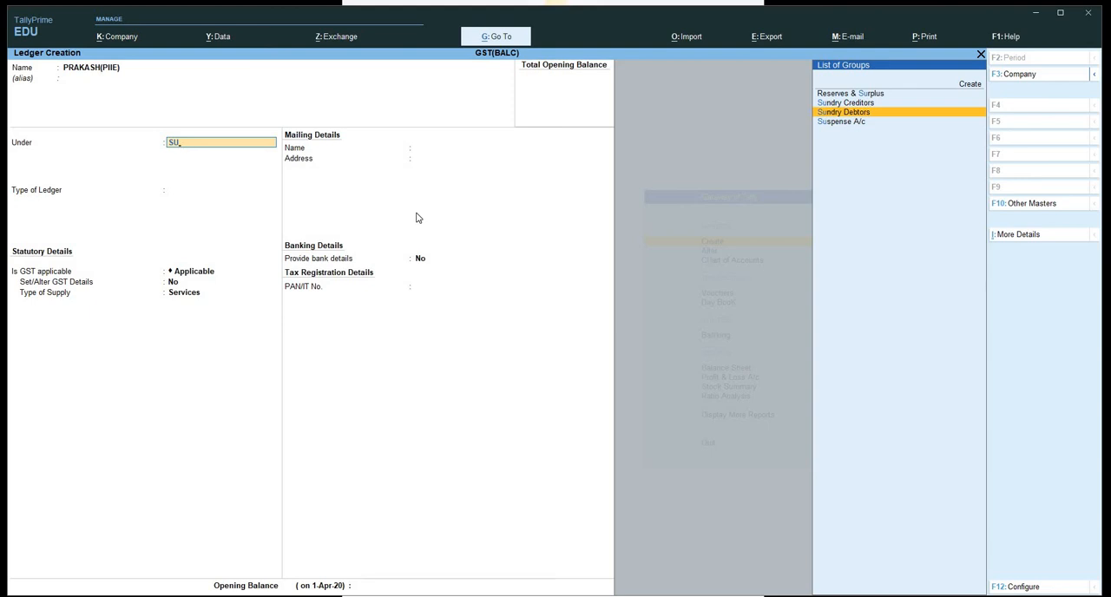
pyautogui.press('Return')
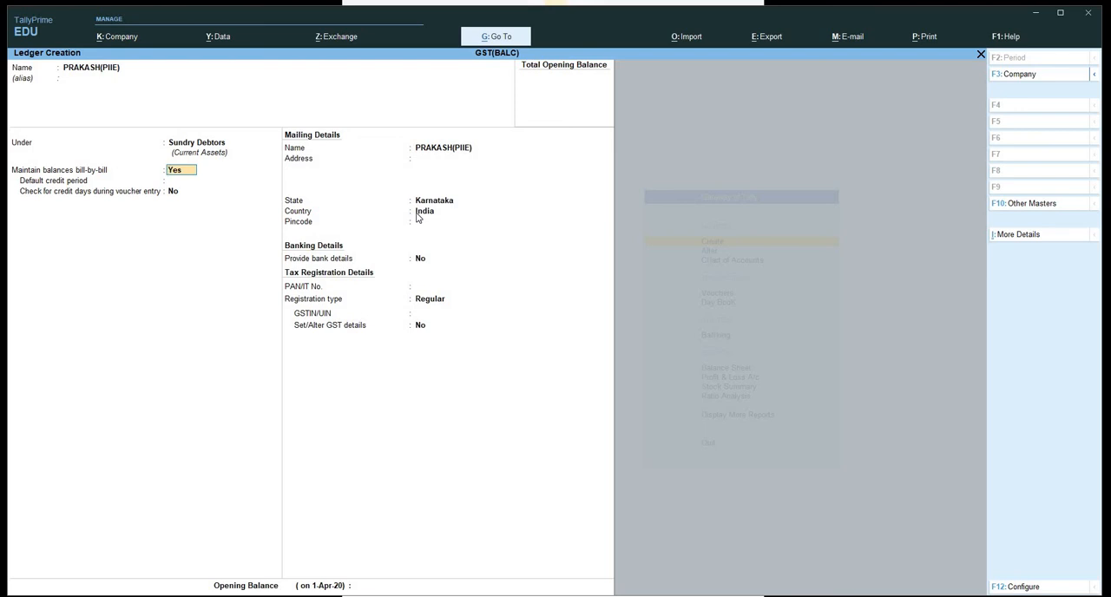
# Save the Sundry Debtors party ledger with bill-by-bill balances, state Karnataka, Regular registration type, and GSTIN and opening balance left blank.
pyautogui.press('Return')
pyautogui.press('Return')
pyautogui.press('Return')
pyautogui.press('Return')
pyautogui.press('Return')
pyautogui.press('Return')
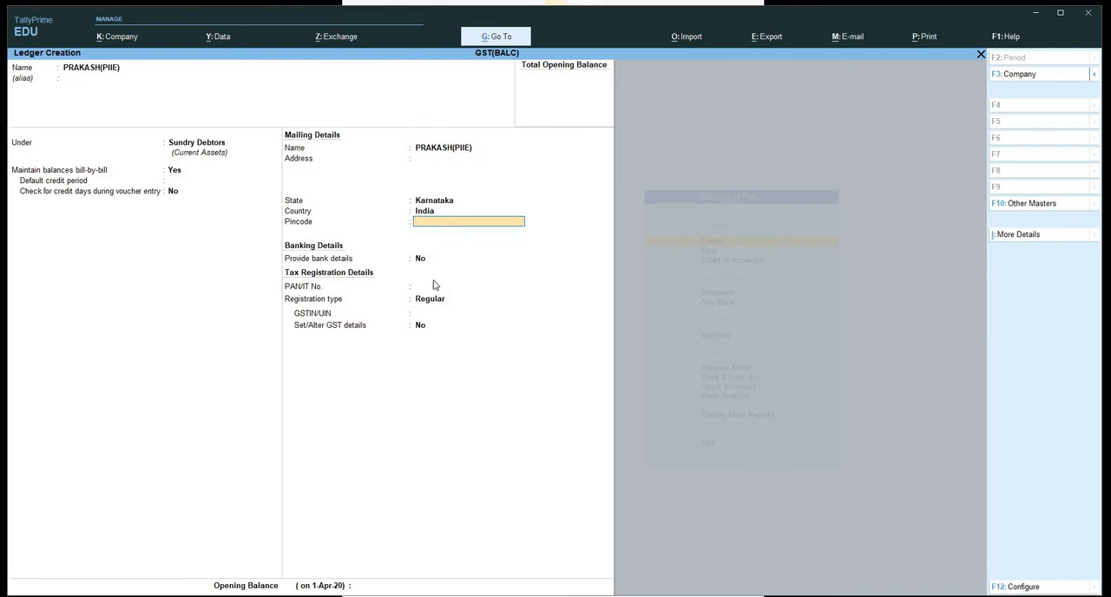
pyautogui.press('Return')
pyautogui.press('Return')
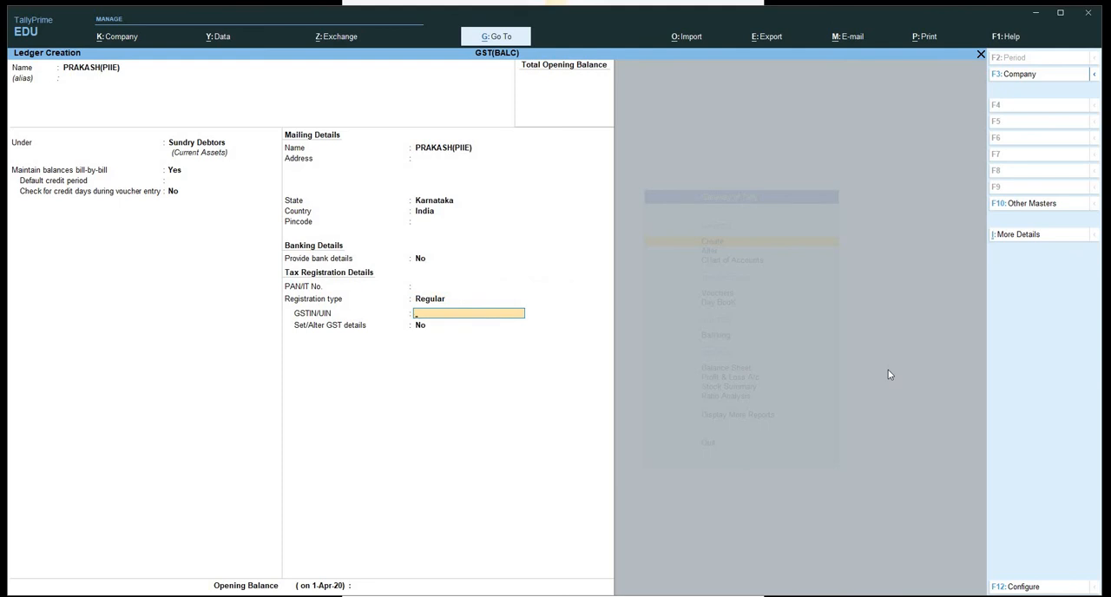
pyautogui.press('Return')
pyautogui.press('Return')
pyautogui.press('Return')
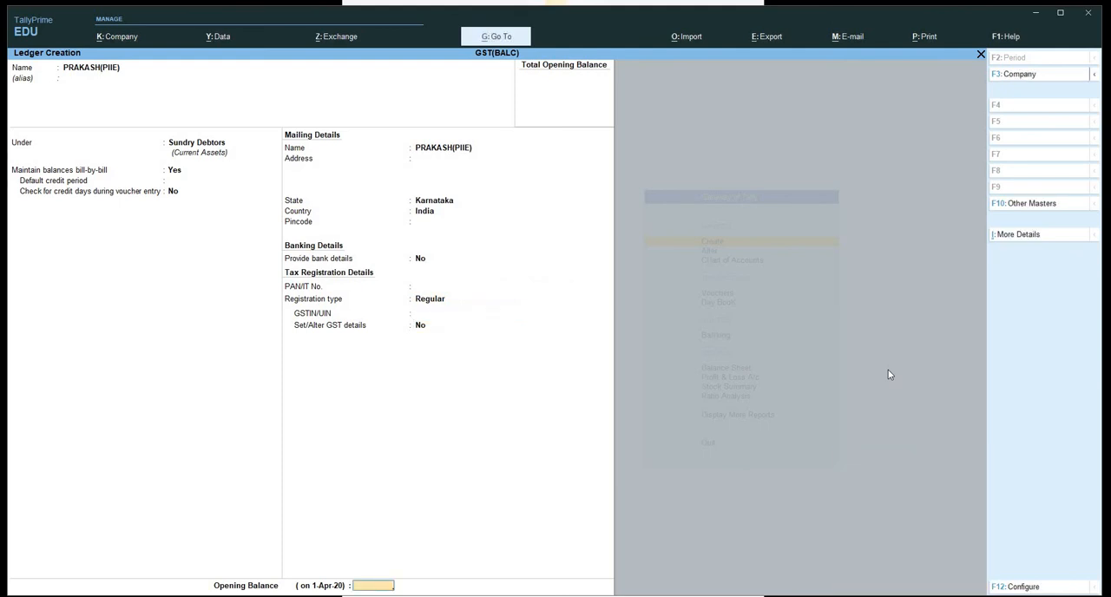
pyautogui.press('Return')
pyautogui.press('Return')
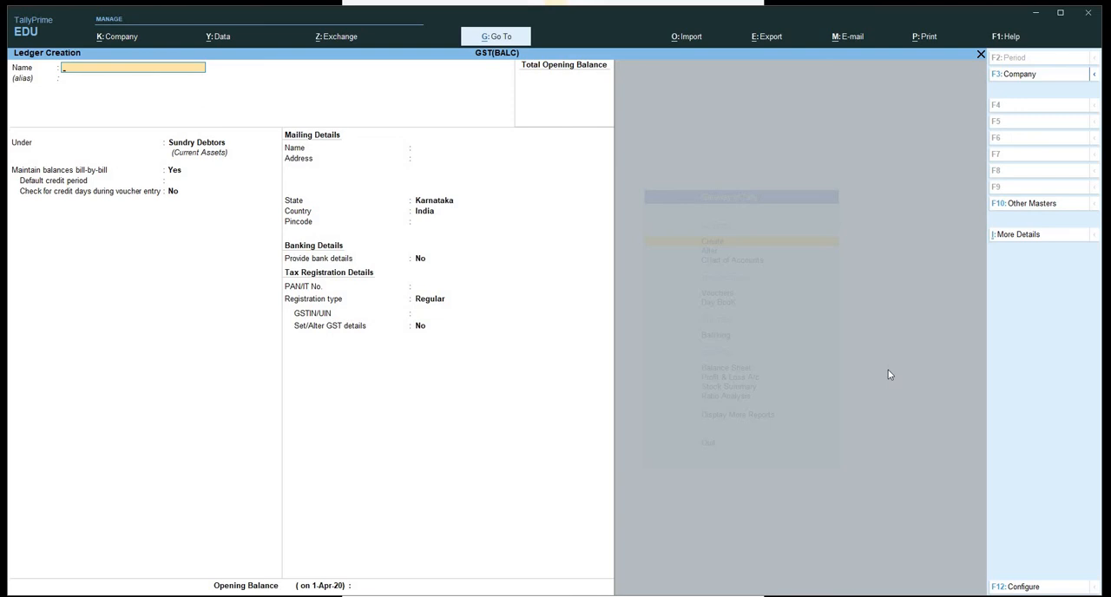
# Enter a new party ledger with the supplier's name, followed by (BALC), under the Sundry Creditors group.
pyautogui.write('SURESH(BALC')
pyautogui.press('Return')
pyautogui.press('Return')
pyautogui.write('SU')
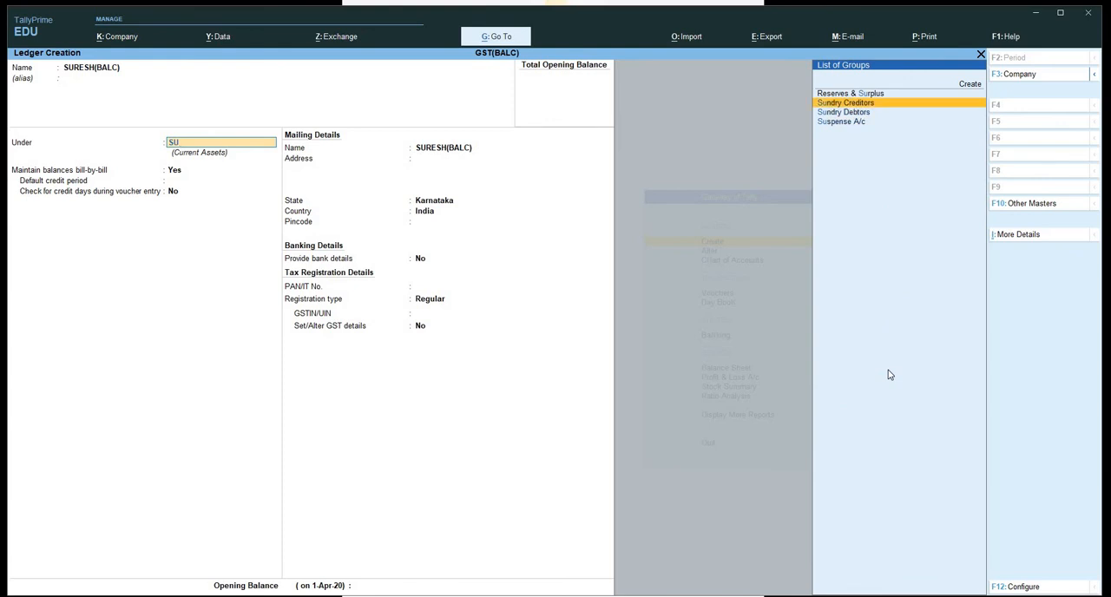
pyautogui.press('Return')
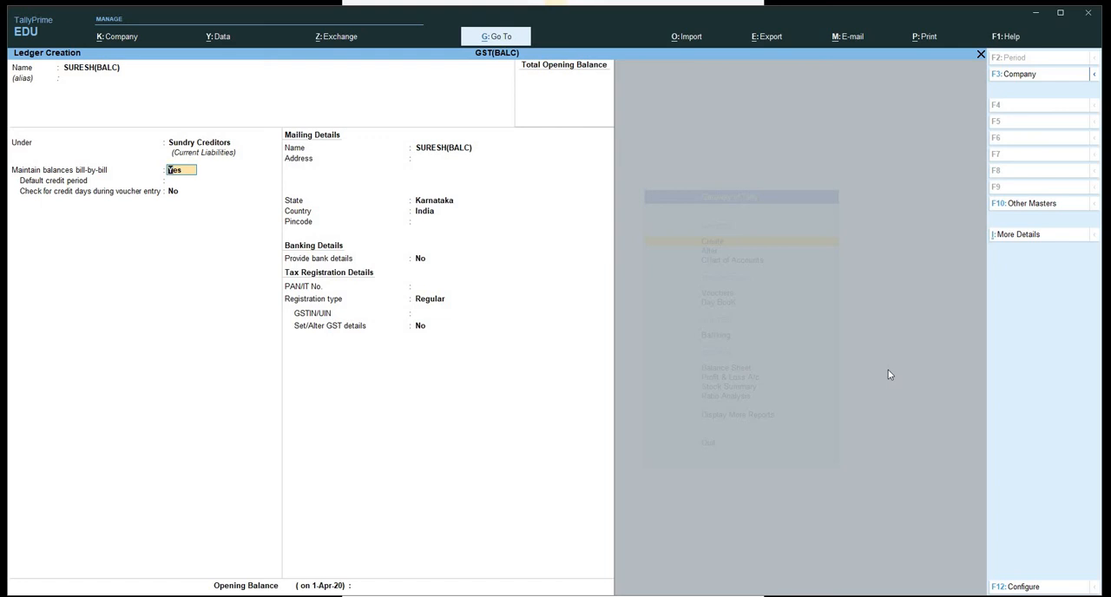
# Save the Sundry Creditors party ledger with bill-by-bill balances, state Karnataka, Regular registration type, and PAN, GSTIN and opening balance left blank.
pyautogui.press('Return')
pyautogui.press('Return')
pyautogui.press('Return')
pyautogui.press('Return')
pyautogui.press('Return')
pyautogui.press('Return')
pyautogui.press('Return')
pyautogui.press('Return')
pyautogui.press('Return')
pyautogui.press('Return')
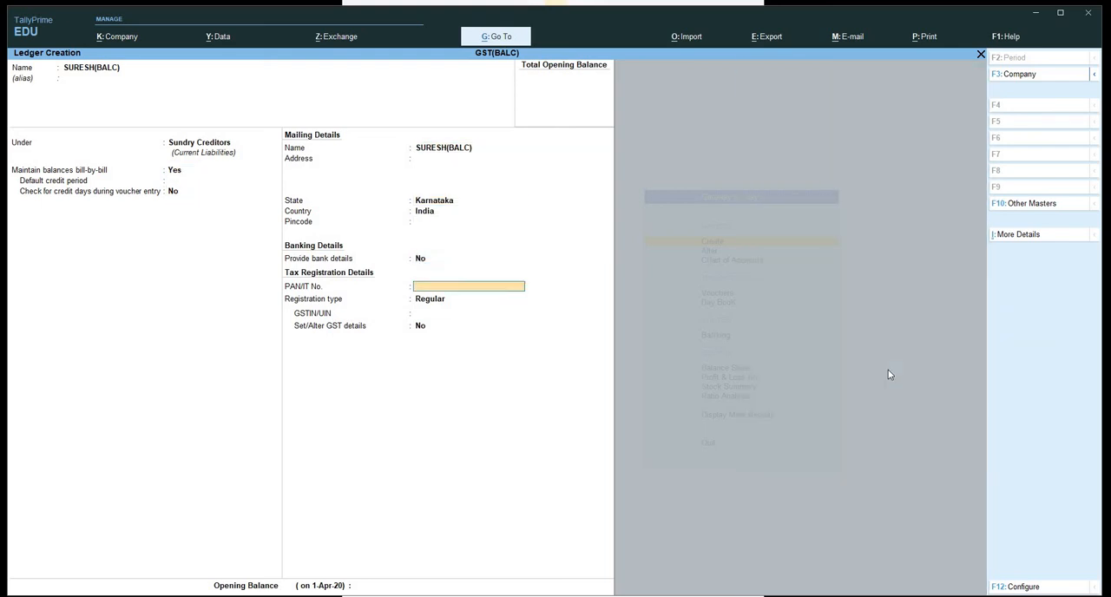
pyautogui.press('Return')
pyautogui.press('Return')
pyautogui.press('Return')
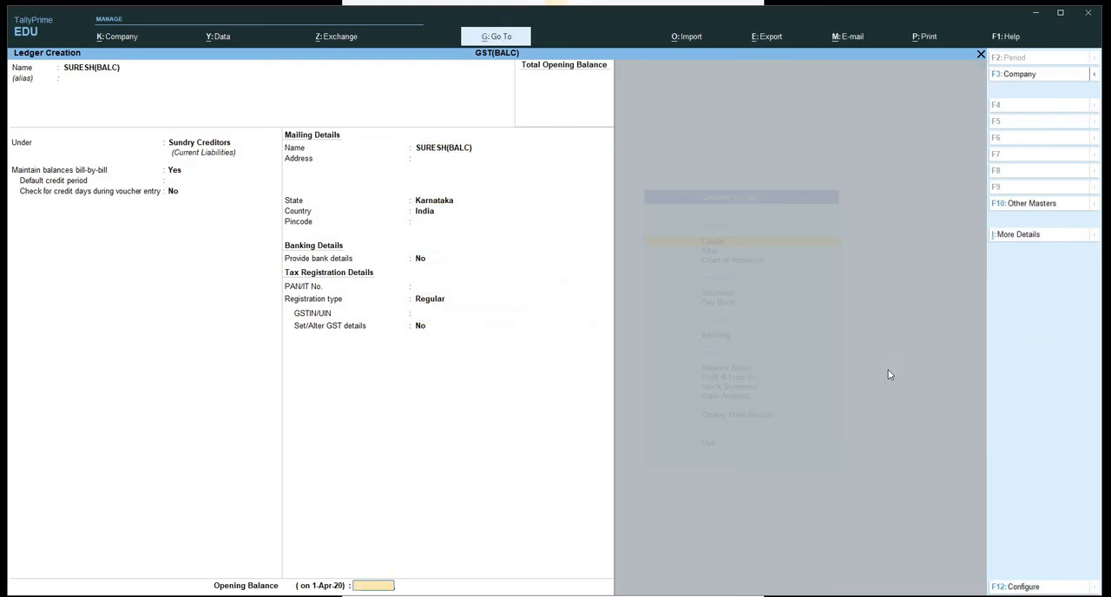
pyautogui.press('Return')
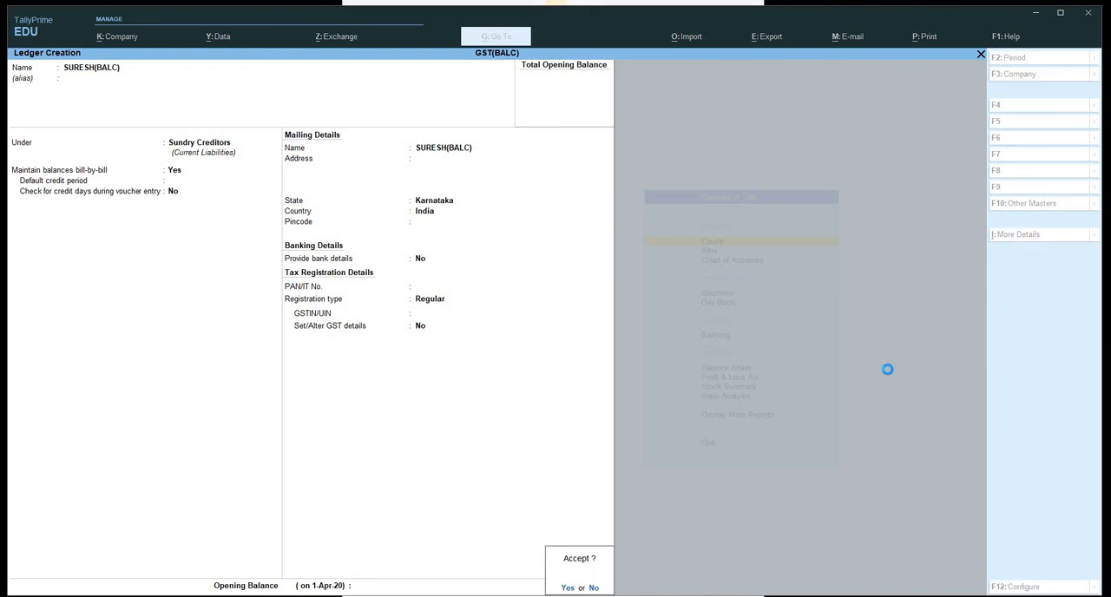
pyautogui.press('Return')
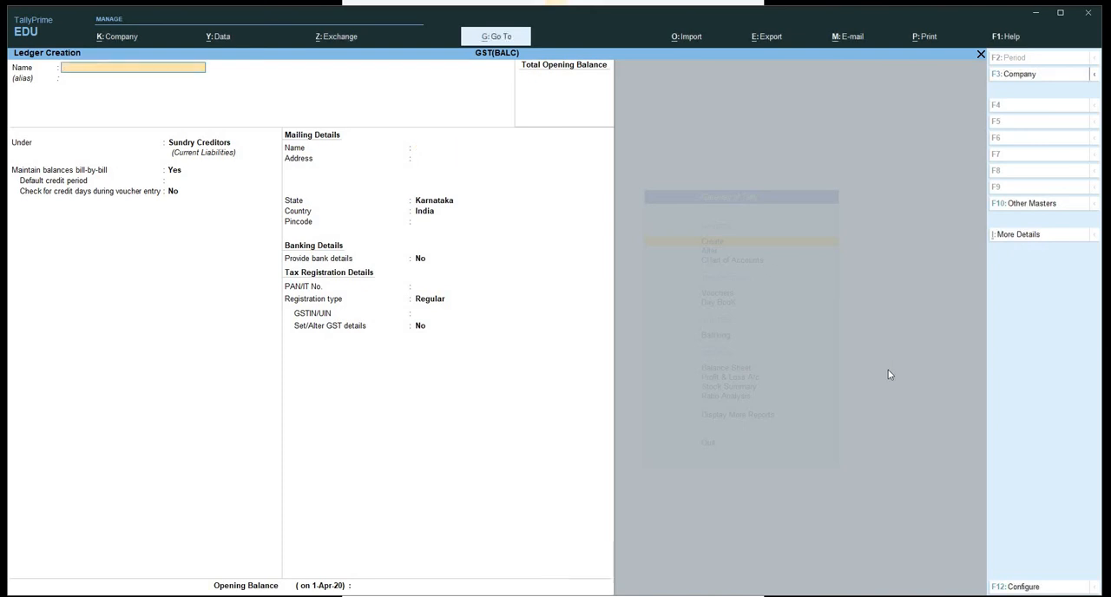